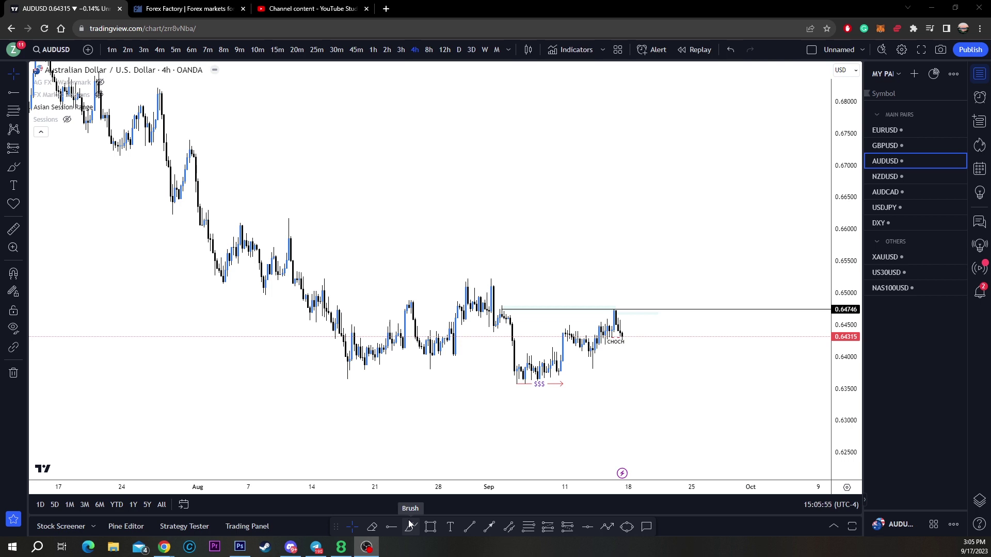
- Sketch a red zigzag with progressively narrower swings above the late-August candles using the Brush
{"action": "left_click", "coordinate": [410, 525]}
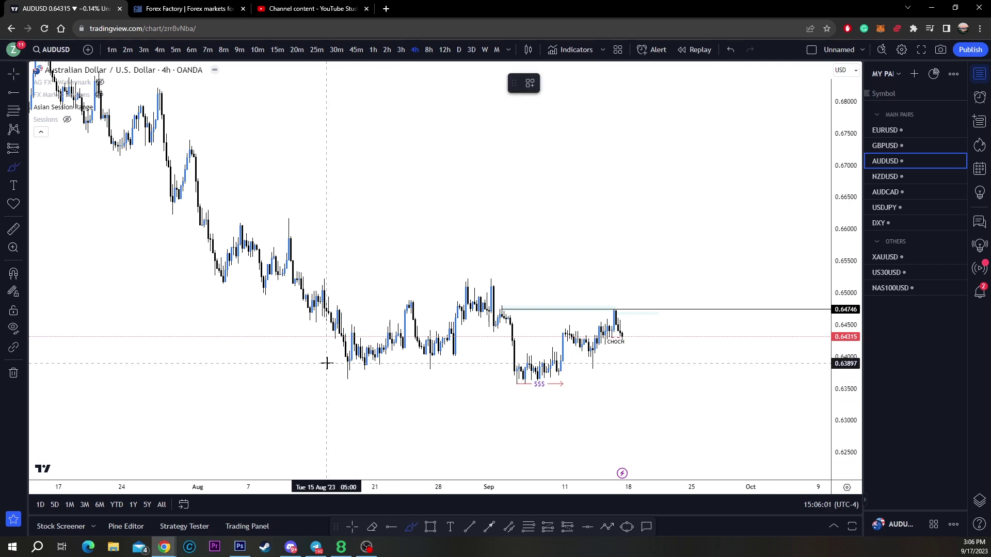
{"action": "mouse_move", "coordinate": [382, 263]}
{"action": "left_mouse_down"}
{"action": "mouse_move", "coordinate": [387, 243]}
{"action": "mouse_move", "coordinate": [412, 266]}
{"action": "mouse_move", "coordinate": [437, 197]}
{"action": "mouse_move", "coordinate": [442, 260]}
{"action": "mouse_move", "coordinate": [464, 222]}
{"action": "mouse_move", "coordinate": [479, 221]}
{"action": "left_mouse_up"}
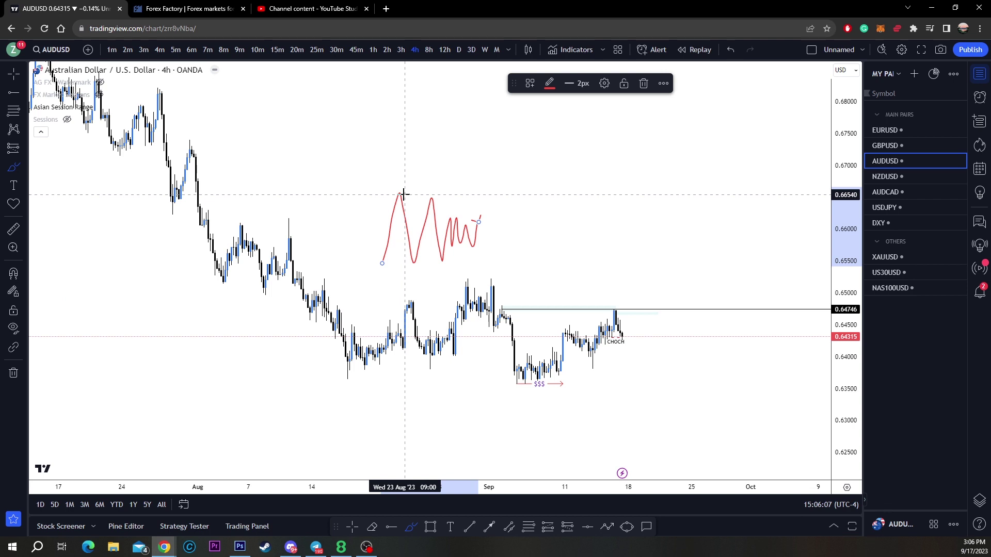
{"action": "mouse_move", "coordinate": [479, 222]}
{"action": "left_mouse_down"}
{"action": "mouse_move", "coordinate": [484, 248]}
{"action": "mouse_move", "coordinate": [507, 225]}
{"action": "mouse_move", "coordinate": [528, 224]}
{"action": "left_mouse_up"}
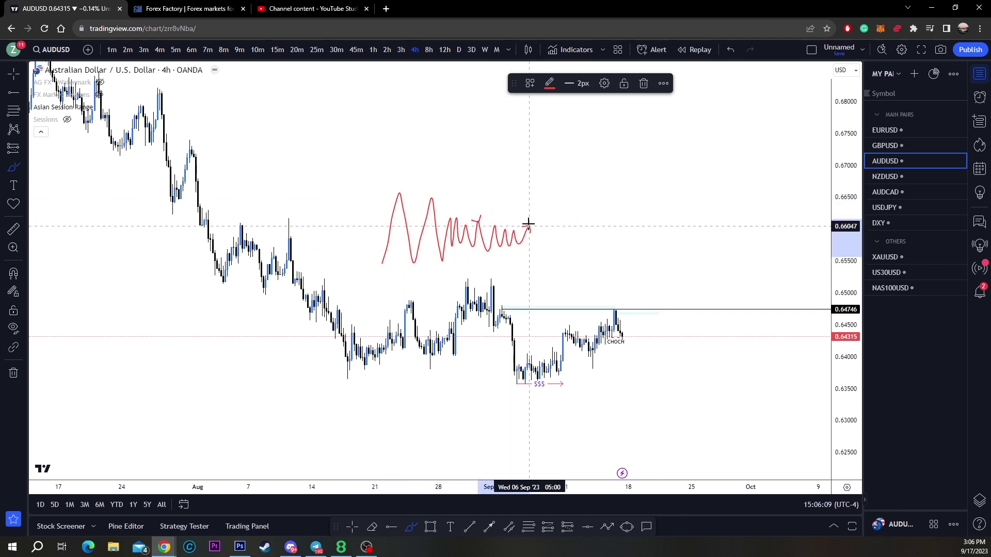
- Undo the zigzag's extension and erase the remaining red brush strokes above the late-August candles
{"action": "key", "text": "ctrl+z"}
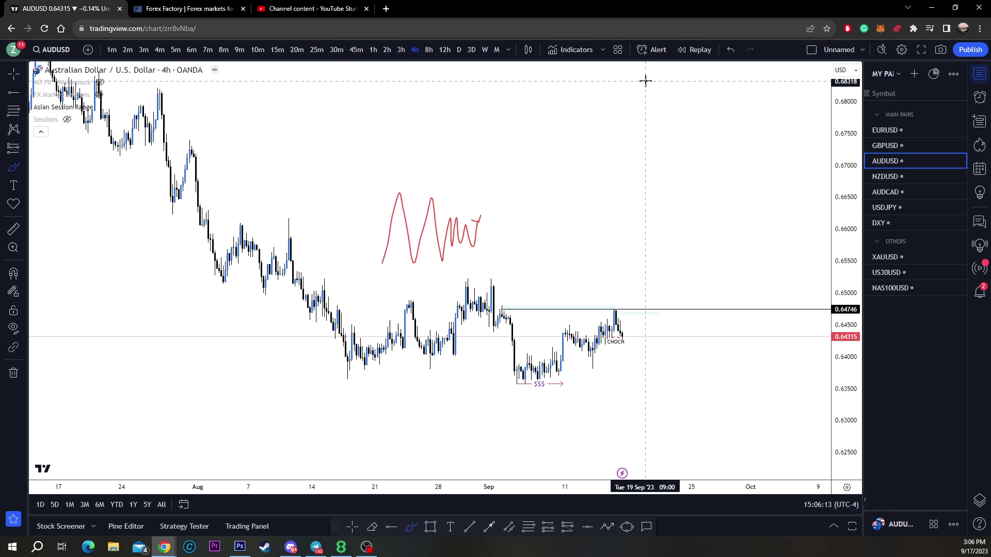
{"action": "left_click", "coordinate": [371, 527]}
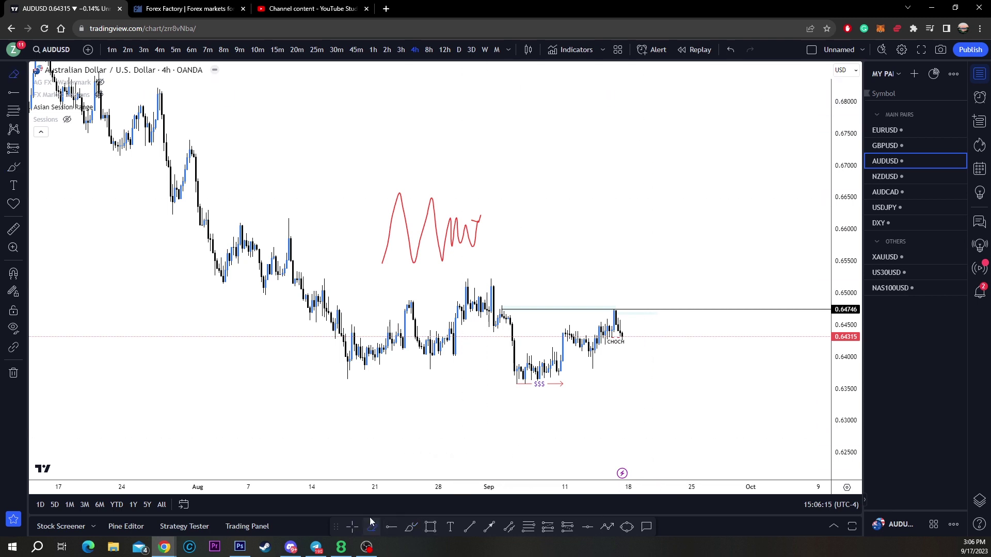
{"action": "left_click", "coordinate": [382, 258]}
{"action": "left_click", "coordinate": [626, 83]}
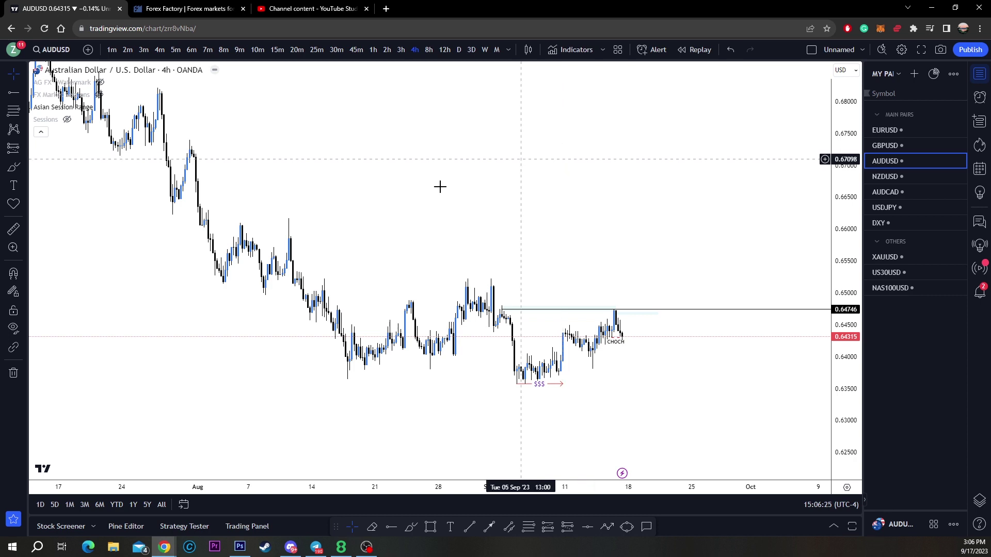
- Brush a rising arrow followed by a falling arrow above the late-August candles, and remove both strokes
{"action": "left_click", "coordinate": [411, 526]}
{"action": "mouse_move", "coordinate": [345, 286]}
{"action": "left_mouse_down"}
{"action": "mouse_move", "coordinate": [414, 252]}
{"action": "mouse_move", "coordinate": [434, 296]}
{"action": "left_mouse_up"}
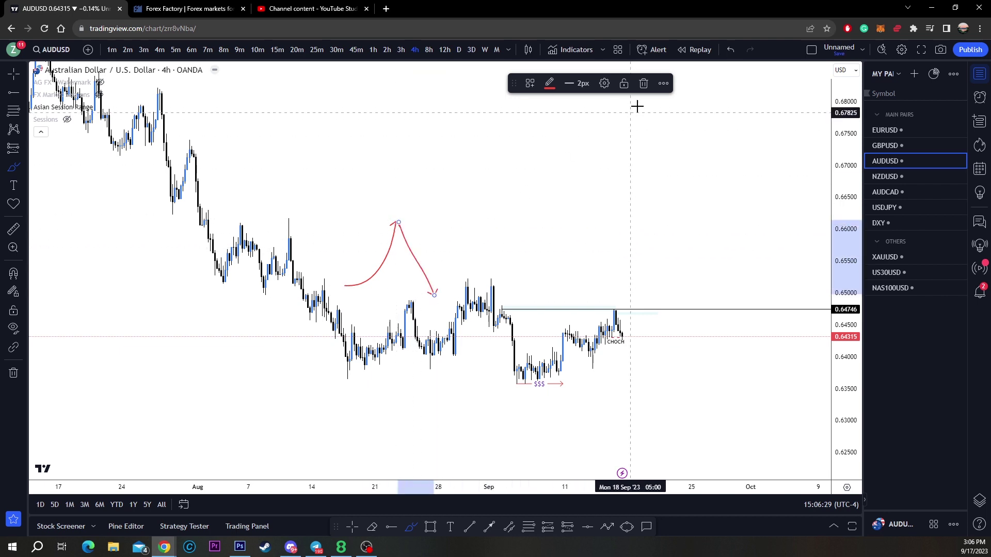
{"action": "left_click", "coordinate": [644, 83]}
{"action": "key", "text": "ctrl+z"}
{"action": "key", "text": "ctrl+z"}
{"action": "key", "text": "ctrl+z"}
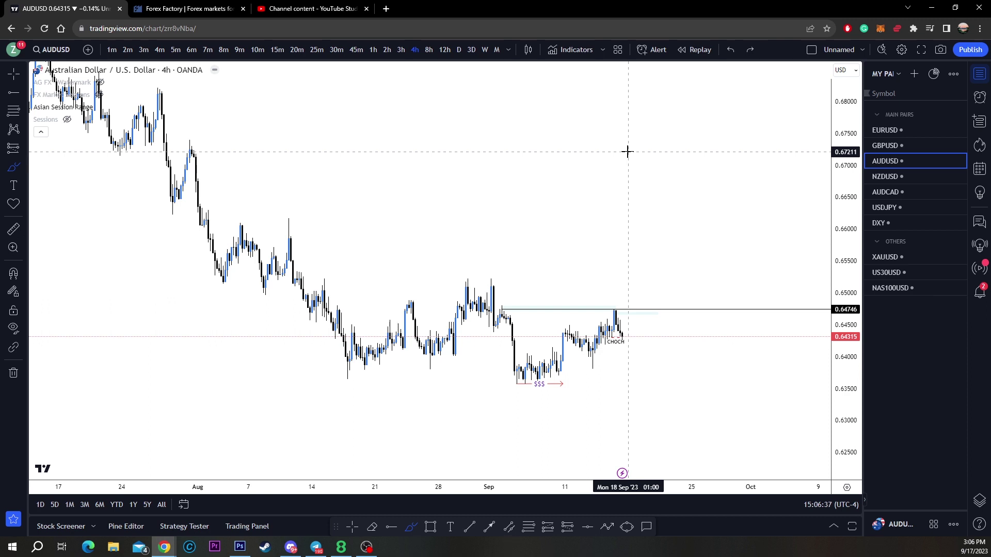
{"action": "key", "text": "Escape"}
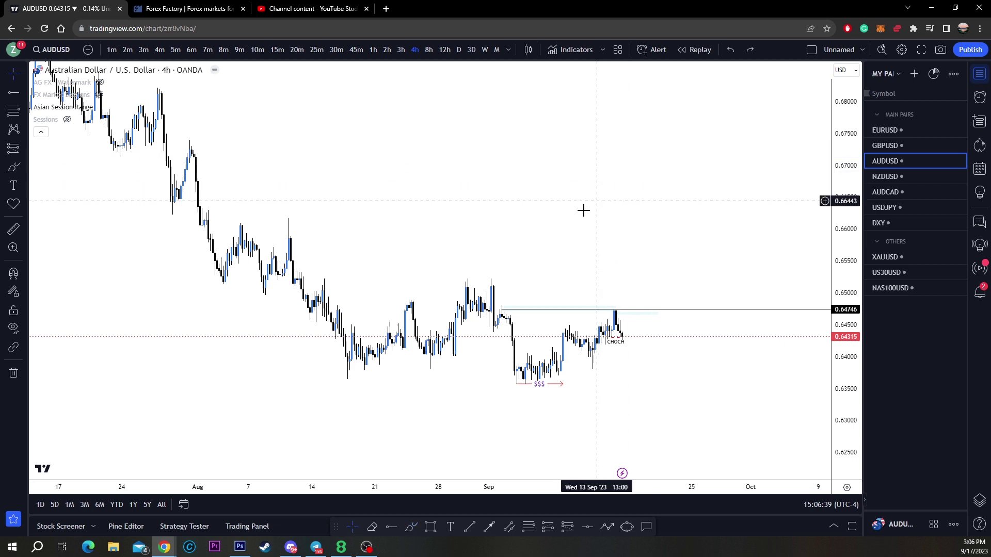
- Brush a small sideways zigzag with a sharp upward arrow below the August lows, and undo these sketches
{"action": "left_click", "coordinate": [411, 526]}
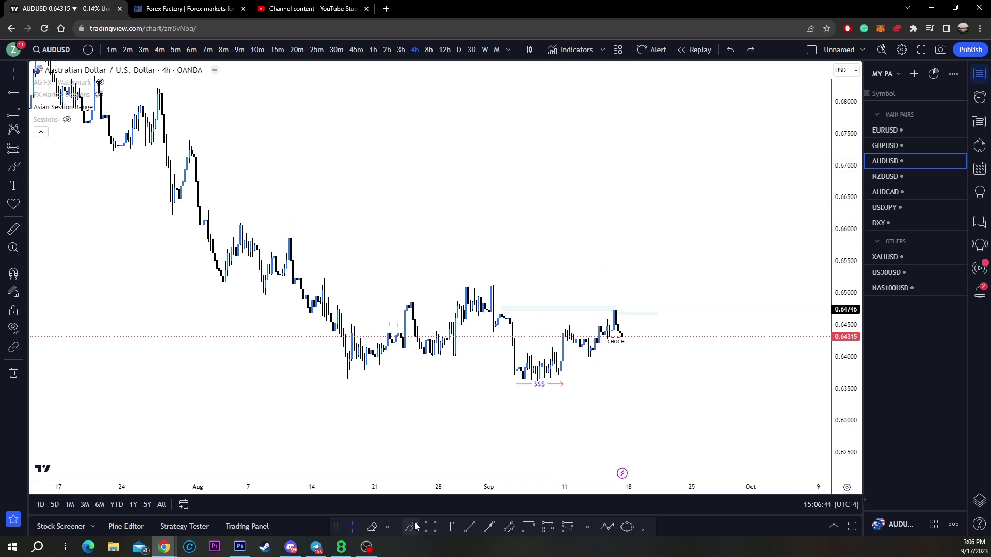
{"action": "mouse_move", "coordinate": [334, 412]}
{"action": "left_mouse_down"}
{"action": "mouse_move", "coordinate": [356, 397]}
{"action": "mouse_move", "coordinate": [377, 408]}
{"action": "mouse_move", "coordinate": [391, 334]}
{"action": "left_mouse_up"}
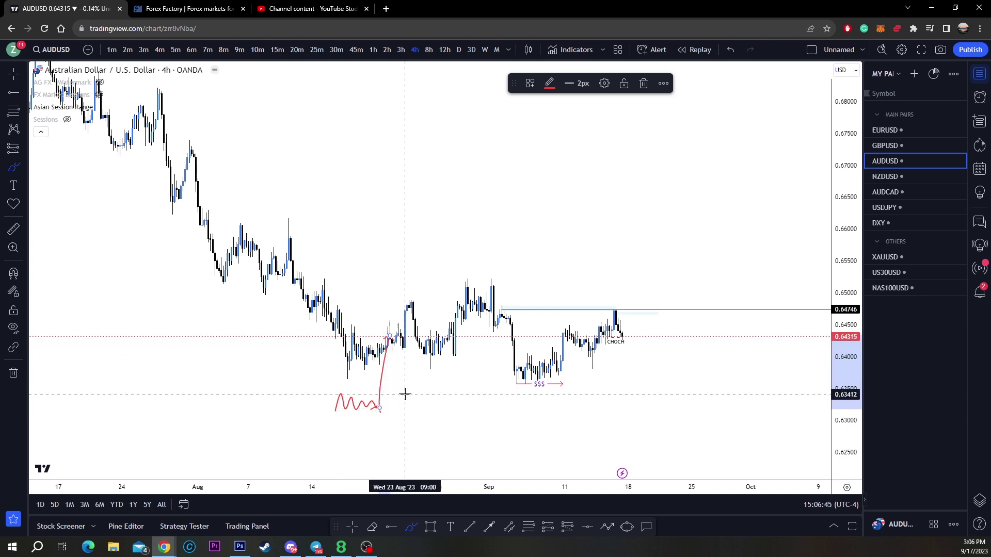
{"action": "key", "text": "ctrl+z"}
{"action": "key", "text": "ctrl+z"}
{"action": "mouse_move", "coordinate": [255, 388]}
{"action": "left_mouse_down"}
{"action": "mouse_move", "coordinate": [270, 336]}
{"action": "mouse_move", "coordinate": [293, 356]}
{"action": "mouse_move", "coordinate": [303, 333]}
{"action": "mouse_move", "coordinate": [316, 403]}
{"action": "left_mouse_up"}
{"action": "key", "text": "ctrl+z"}
{"action": "key", "text": "ctrl+z"}
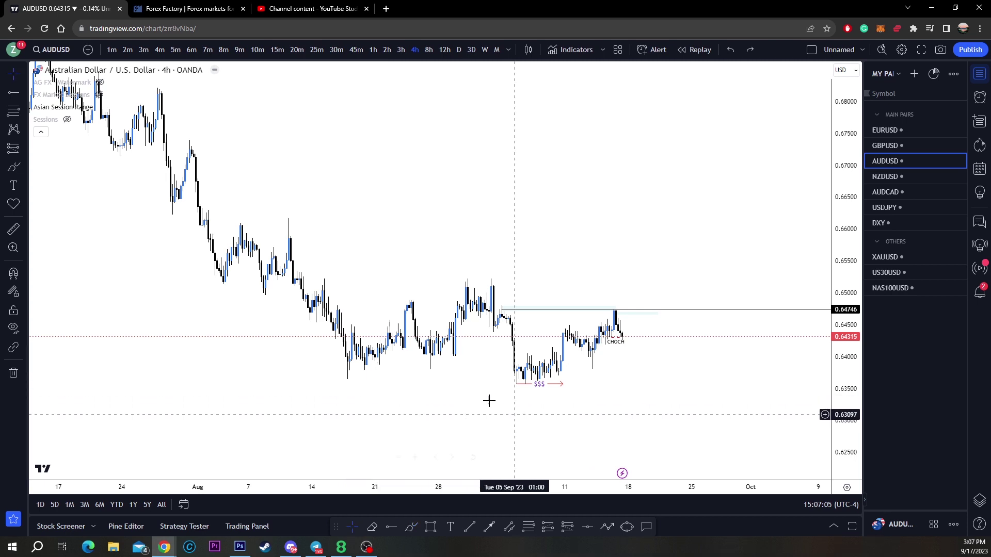
- Switch the AUDUSD chart to the daily timeframe
{"action": "left_click_drag", "start_coordinate": [490, 400], "coordinate": [428, 62]}
{"action": "left_click", "coordinate": [461, 51]}
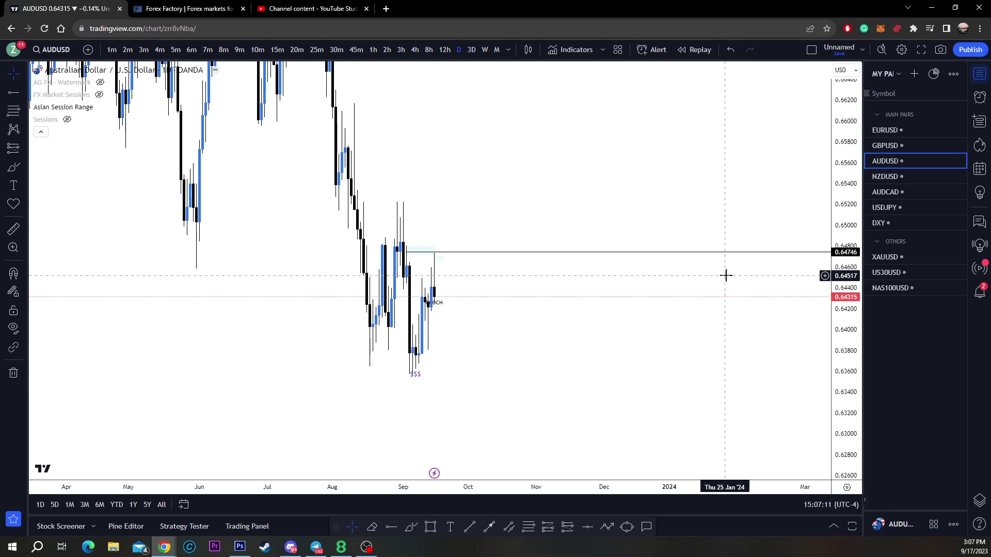
{"action": "scroll", "coordinate": [634, 371], "scroll_direction": "up", "scroll_amount": 3}
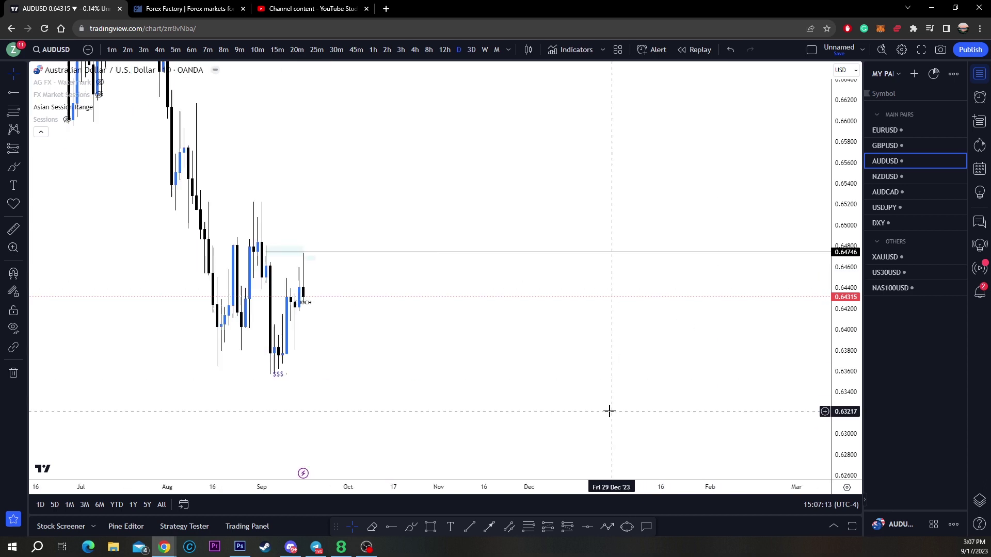
- Brush a zigzag with near-equal lows in the empty area after the latest candles and underline its lows with a horizontal arrow
{"action": "left_click_drag", "start_coordinate": [460, 393], "coordinate": [444, 450]}
{"action": "left_click_drag", "start_coordinate": [507, 329], "coordinate": [361, 312]}
{"action": "left_click_drag", "start_coordinate": [441, 435], "coordinate": [372, 400]}
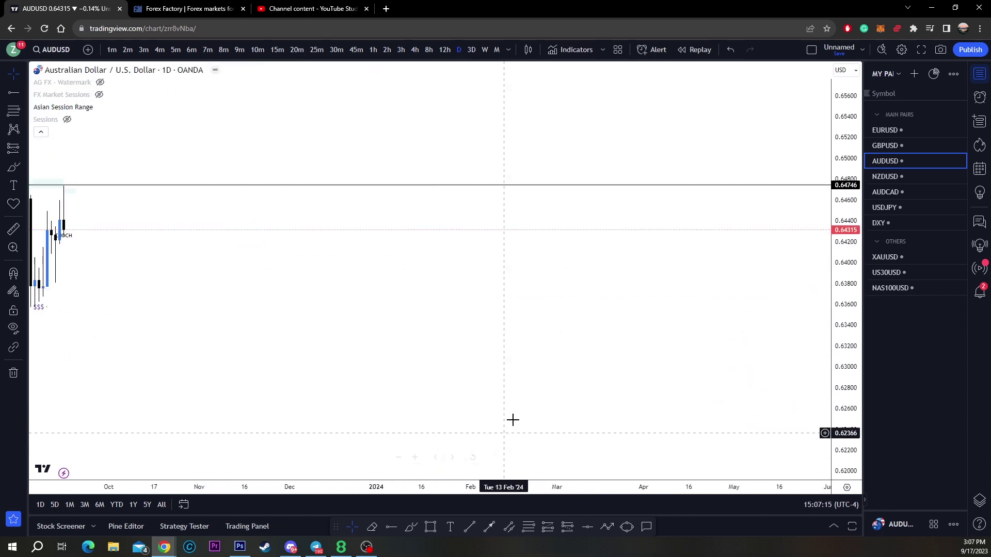
{"action": "left_click", "coordinate": [411, 526]}
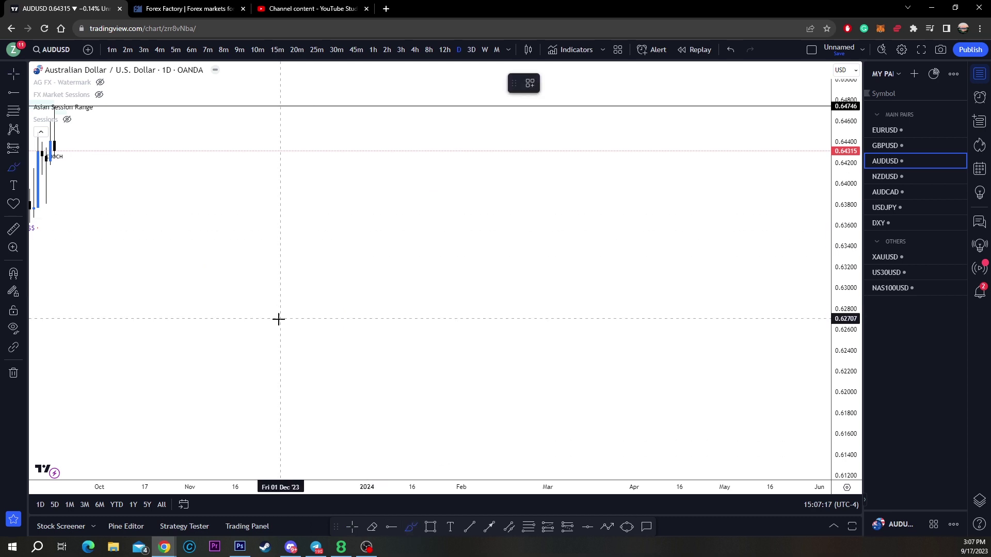
{"action": "mouse_move", "coordinate": [265, 255]}
{"action": "left_mouse_down"}
{"action": "mouse_move", "coordinate": [276, 339]}
{"action": "mouse_move", "coordinate": [298, 290]}
{"action": "mouse_move", "coordinate": [309, 342]}
{"action": "mouse_move", "coordinate": [336, 270]}
{"action": "mouse_move", "coordinate": [352, 331]}
{"action": "mouse_move", "coordinate": [382, 273]}
{"action": "mouse_move", "coordinate": [397, 328]}
{"action": "left_mouse_up"}
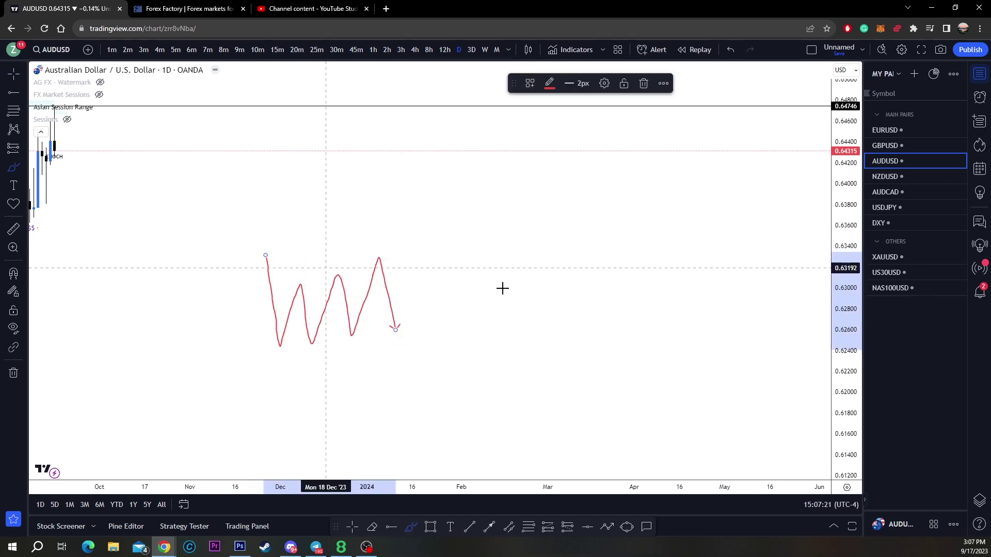
{"action": "left_click_drag", "start_coordinate": [270, 348], "coordinate": [400, 350]}
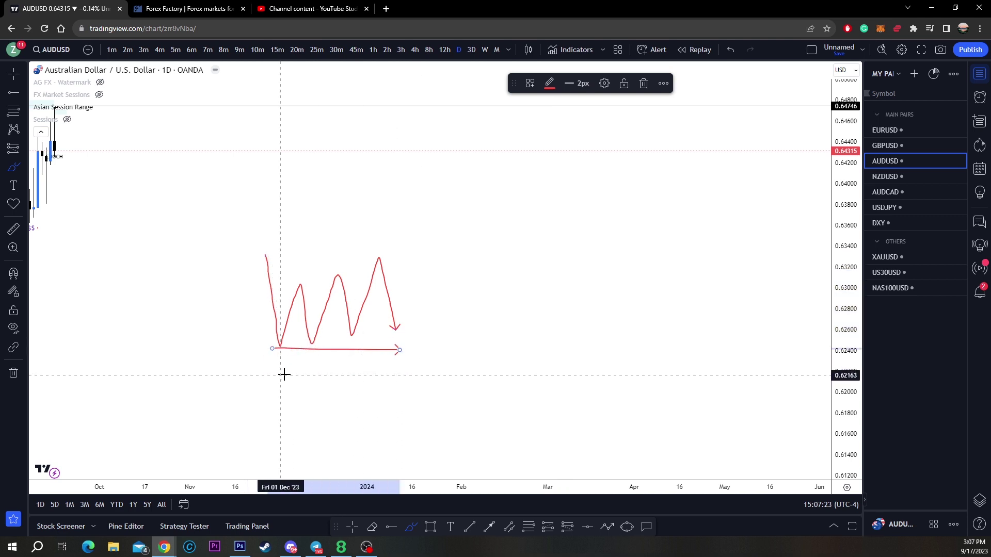
- Brush arrows pointing up at the zigzag's three lows and add three horizontal arrows beneath the line under them
{"action": "left_click_drag", "start_coordinate": [312, 359], "coordinate": [284, 374]}
{"action": "mouse_move", "coordinate": [300, 346]}
{"action": "left_mouse_down"}
{"action": "mouse_move", "coordinate": [310, 398]}
{"action": "mouse_move", "coordinate": [282, 358]}
{"action": "left_mouse_up"}
{"action": "mouse_move", "coordinate": [328, 381]}
{"action": "left_mouse_down"}
{"action": "mouse_move", "coordinate": [321, 354]}
{"action": "mouse_move", "coordinate": [363, 386]}
{"action": "left_mouse_up"}
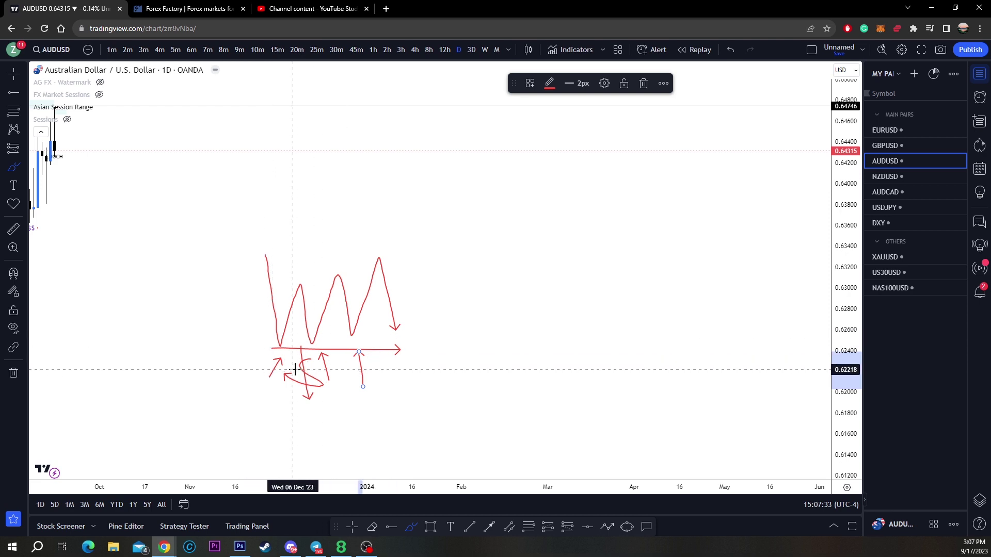
{"action": "mouse_move", "coordinate": [253, 363]}
{"action": "left_mouse_down"}
{"action": "mouse_move", "coordinate": [314, 365]}
{"action": "mouse_move", "coordinate": [330, 380]}
{"action": "left_mouse_up"}
{"action": "left_click_drag", "start_coordinate": [242, 392], "coordinate": [359, 395]}
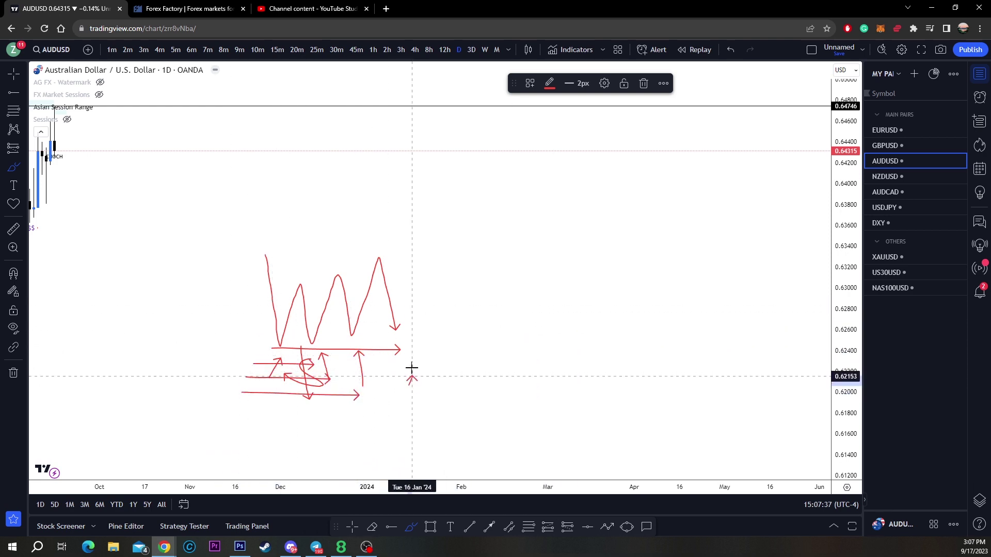
- Circle the arrows beneath the zigzag's lows and extend its last drop into the circled area
{"action": "mouse_move", "coordinate": [412, 383]}
{"action": "left_mouse_down"}
{"action": "mouse_move", "coordinate": [261, 374]}
{"action": "mouse_move", "coordinate": [276, 410]}
{"action": "mouse_move", "coordinate": [401, 366]}
{"action": "left_mouse_up"}
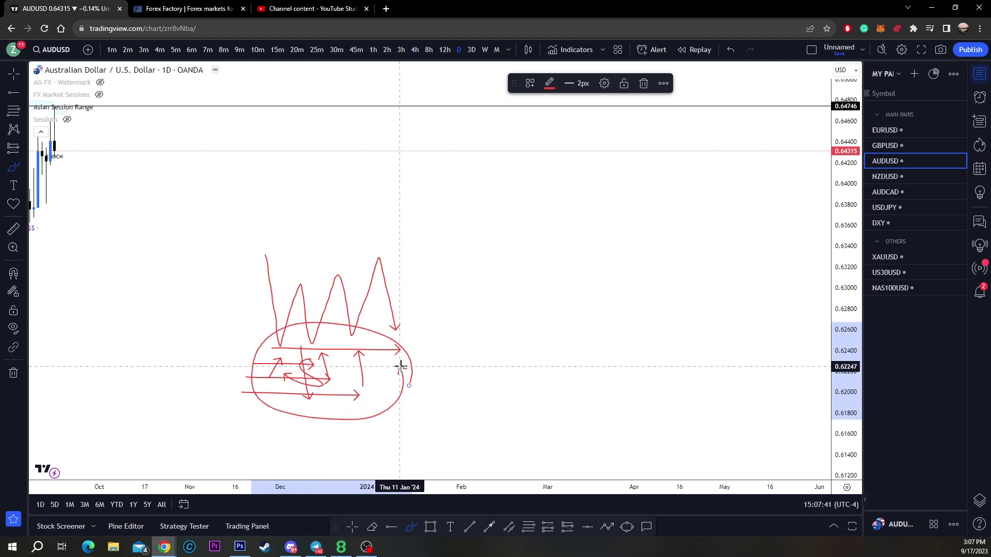
{"action": "left_click_drag", "start_coordinate": [393, 328], "coordinate": [408, 374]}
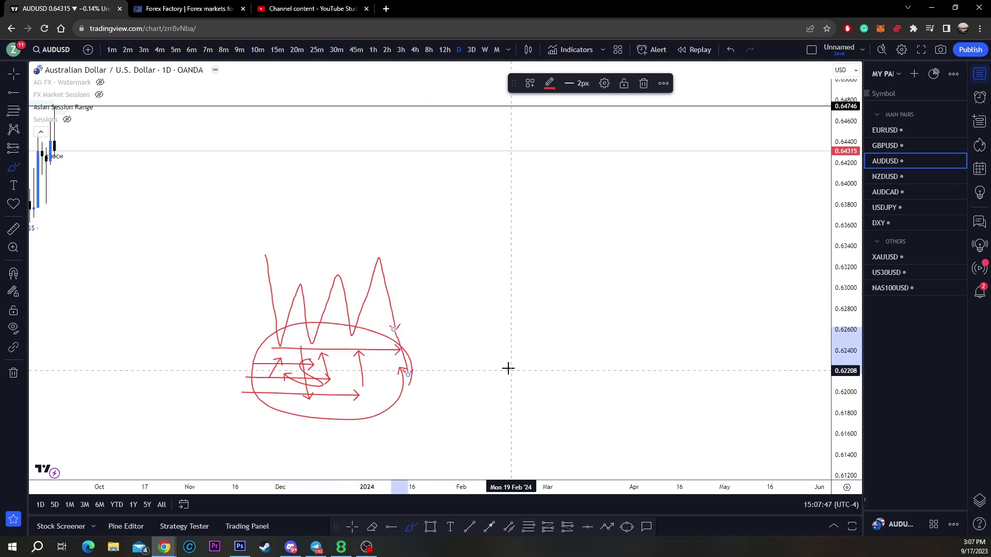
- Brush a second overlapping loop, with a long rising arrow from the drop's low and short arrows pointing into the loops
{"action": "mouse_move", "coordinate": [494, 351]}
{"action": "left_mouse_down"}
{"action": "mouse_move", "coordinate": [527, 398]}
{"action": "mouse_move", "coordinate": [457, 335]}
{"action": "left_mouse_up"}
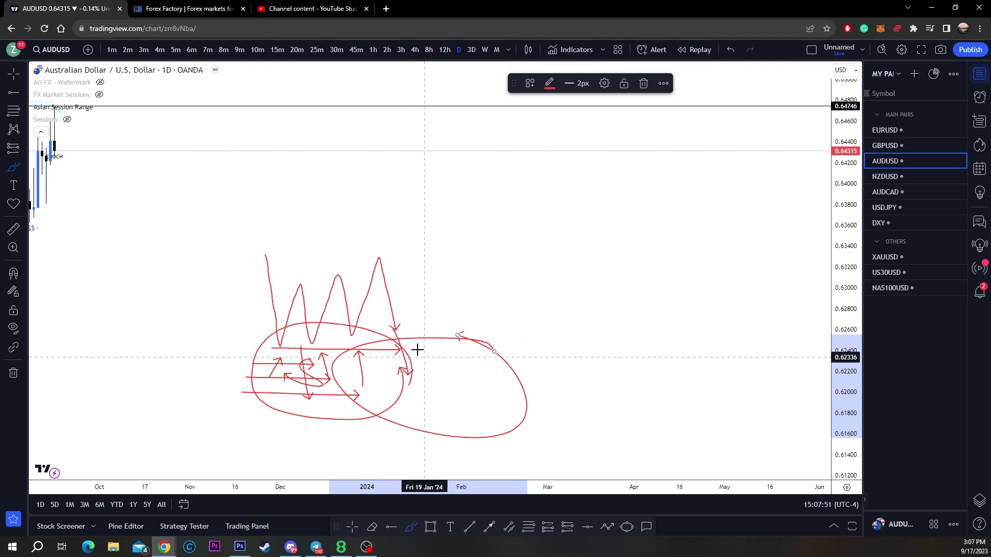
{"action": "left_click_drag", "start_coordinate": [408, 378], "coordinate": [486, 213]}
{"action": "left_click_drag", "start_coordinate": [522, 458], "coordinate": [449, 382]}
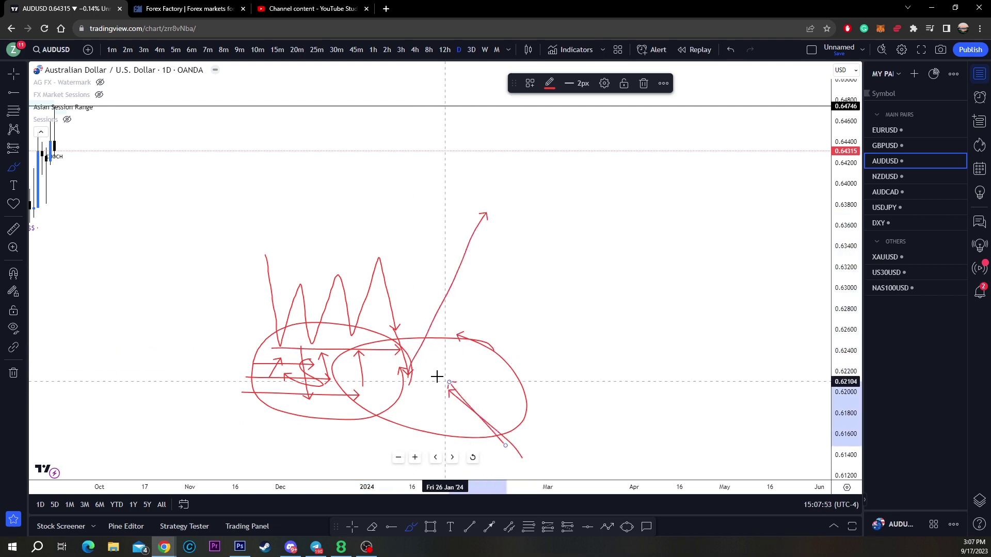
{"action": "left_click_drag", "start_coordinate": [449, 438], "coordinate": [420, 376]}
{"action": "left_click_drag", "start_coordinate": [404, 434], "coordinate": [388, 373]}
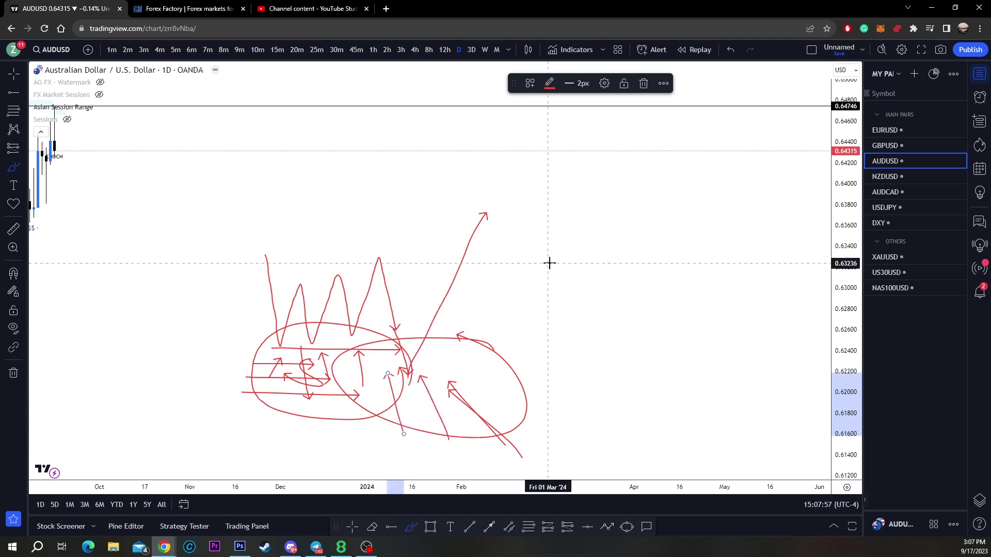
- Undo every brush stroke of the zigzag sketch and leave the Brush tool
{"action": "key", "text": "ctrl"}
{"action": "key", "text": "ctrl+z"}
{"action": "key", "text": "ctrl+z"}
{"action": "key", "text": "ctrl+z"}
{"action": "key", "text": "ctrl+z"}
{"action": "key", "text": "ctrl+z"}
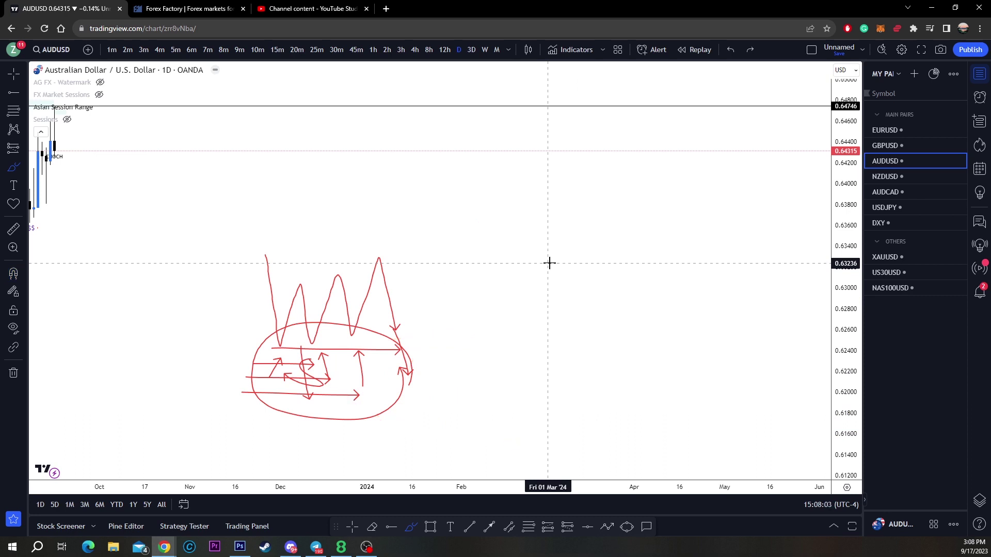
{"action": "key", "text": "ctrl+z"}
{"action": "key", "text": "ctrl+z"}
{"action": "key", "text": "ctrl+z"}
{"action": "key", "text": "ctrl+z"}
{"action": "key", "text": "ctrl+z"}
{"action": "key", "text": "ctrl+z"}
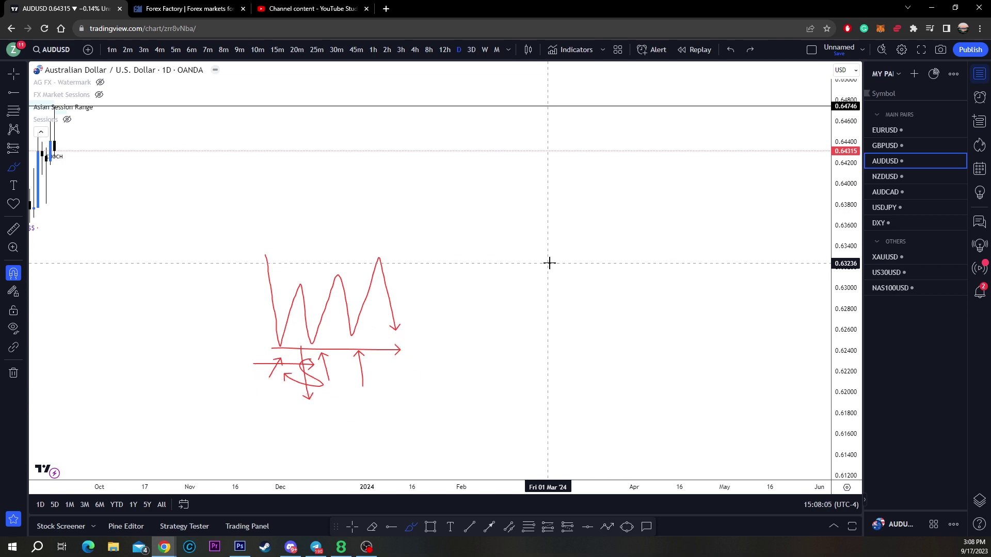
{"action": "key", "text": "ctrl+z"}
{"action": "key", "text": "ctrl+z"}
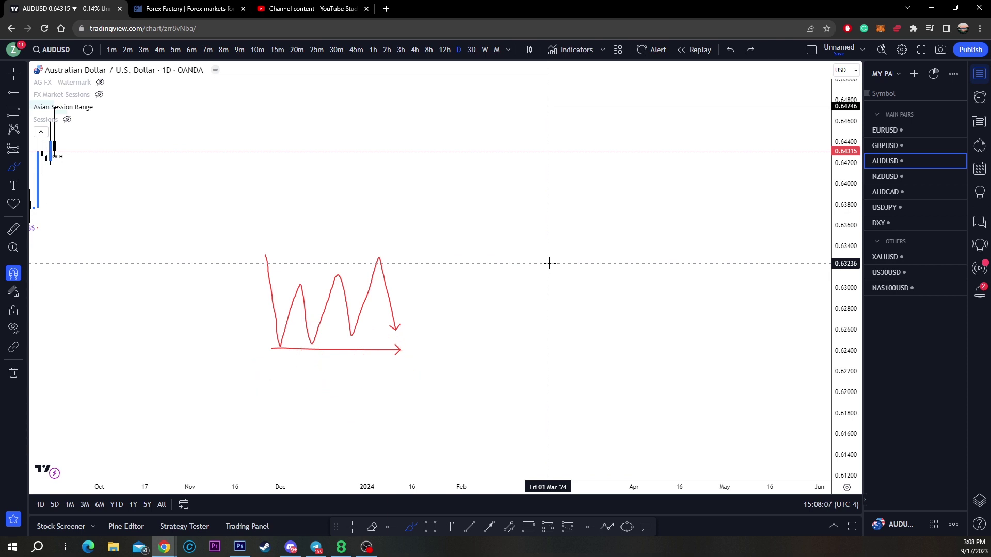
{"action": "key", "text": "ctrl+z"}
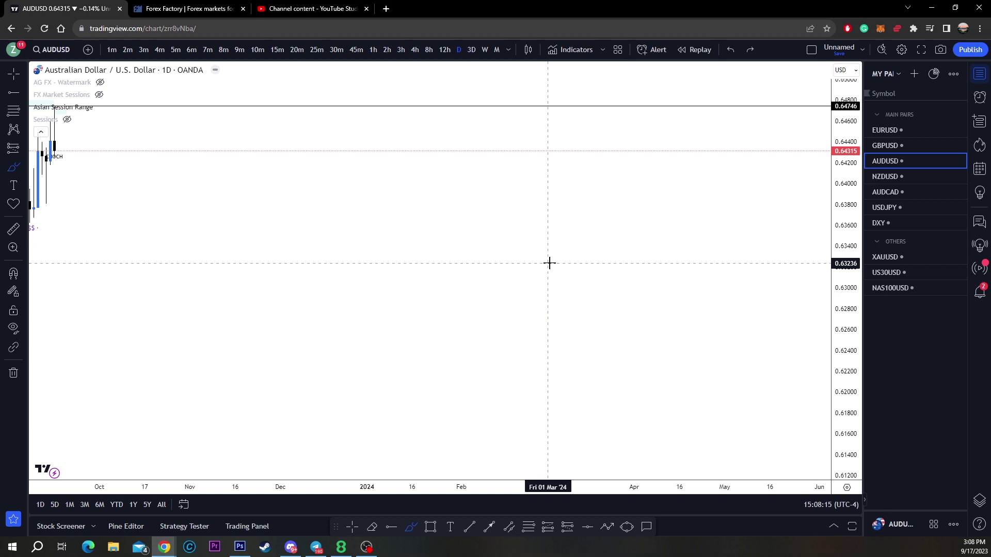
{"action": "key", "text": "Escape"}
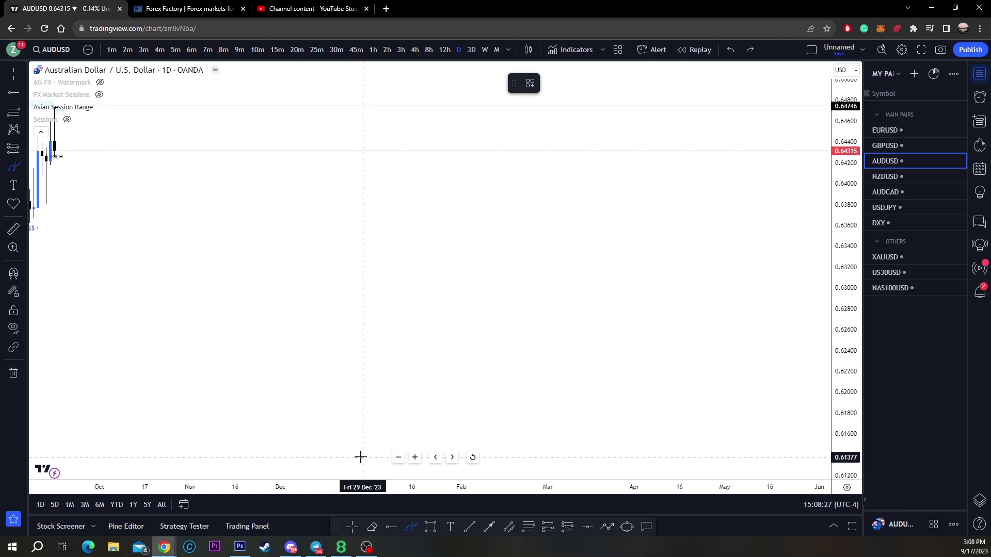
{"action": "key", "text": "Escape"}
- Examine the daily AUDUSD candles from August to mid-September around the $$$ lows and the horizontal line above them
{"action": "scroll", "coordinate": [330, 407], "scroll_direction": "down", "scroll_amount": 3}
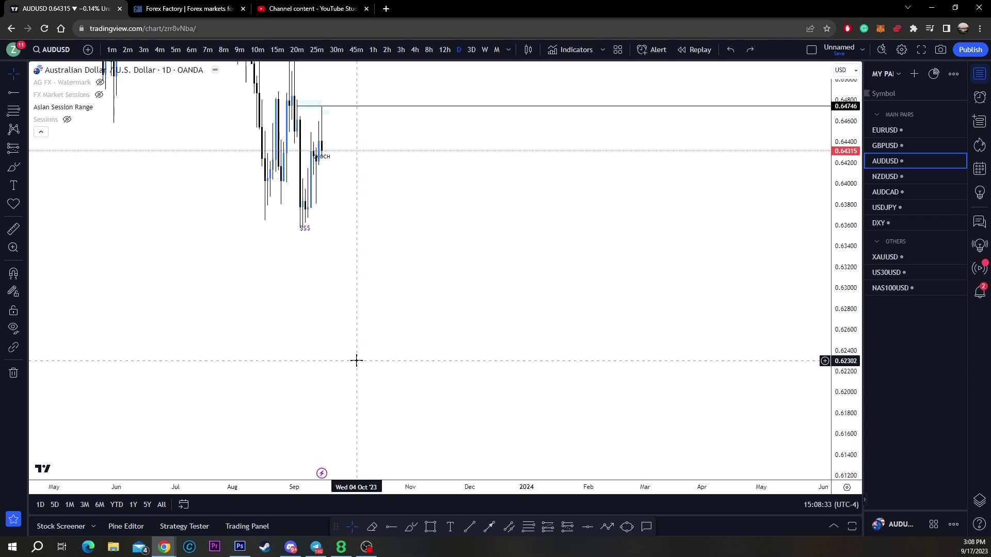
{"action": "scroll", "coordinate": [289, 351], "scroll_direction": "up", "scroll_amount": 3}
{"action": "left_click_drag", "start_coordinate": [230, 332], "coordinate": [563, 361]}
{"action": "scroll", "coordinate": [722, 393], "scroll_direction": "up", "scroll_amount": 3}
{"action": "left_click_drag", "start_coordinate": [834, 350], "coordinate": [833, 370]}
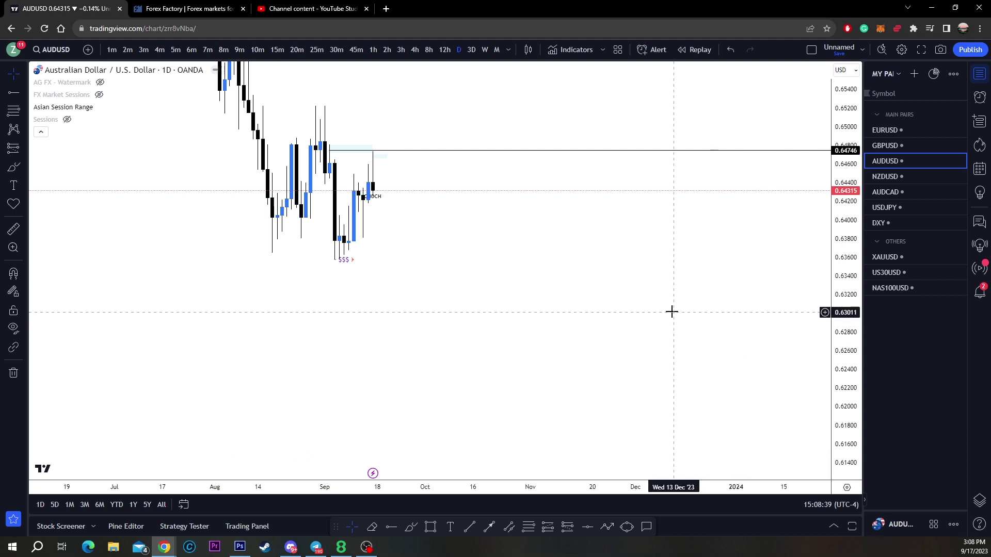
{"action": "left_click_drag", "start_coordinate": [670, 310], "coordinate": [866, 350]}
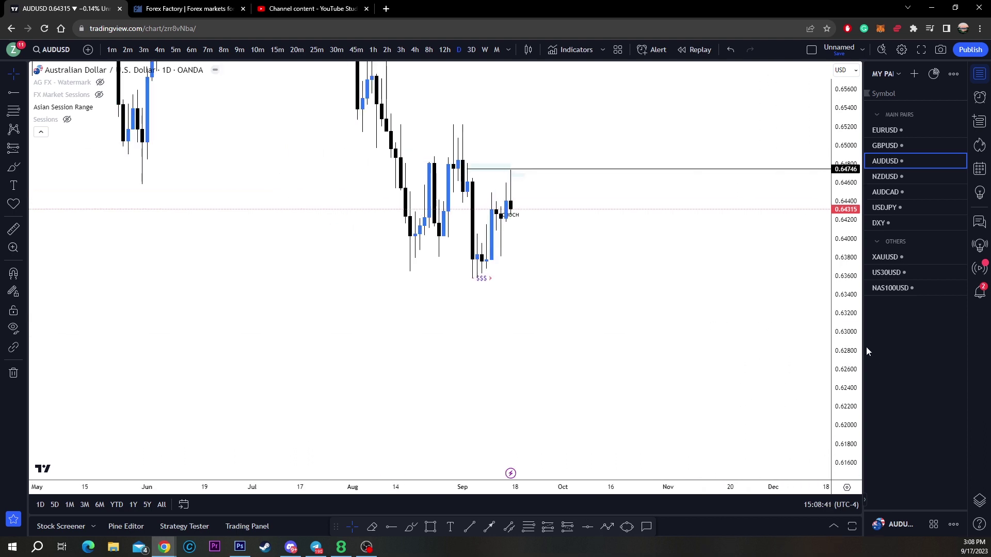
{"action": "scroll", "coordinate": [582, 278], "scroll_direction": "up", "scroll_amount": 2}
- Switch the AUDUSD chart to the 1-hour timeframe and bring the $$$ lows into focus
{"action": "left_click", "coordinate": [373, 50]}
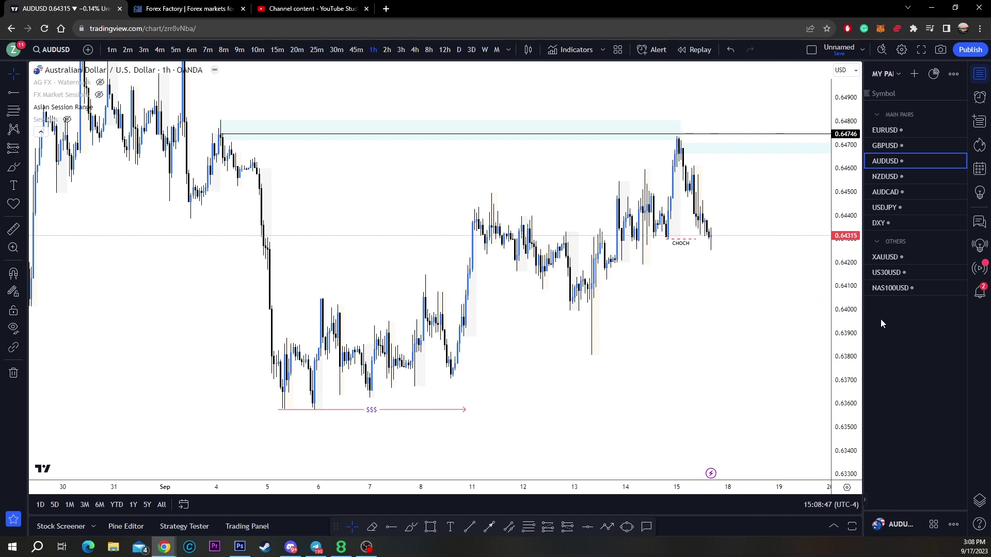
{"action": "left_click_drag", "start_coordinate": [707, 332], "coordinate": [725, 293]}
{"action": "left_click_drag", "start_coordinate": [845, 299], "coordinate": [845, 238]}
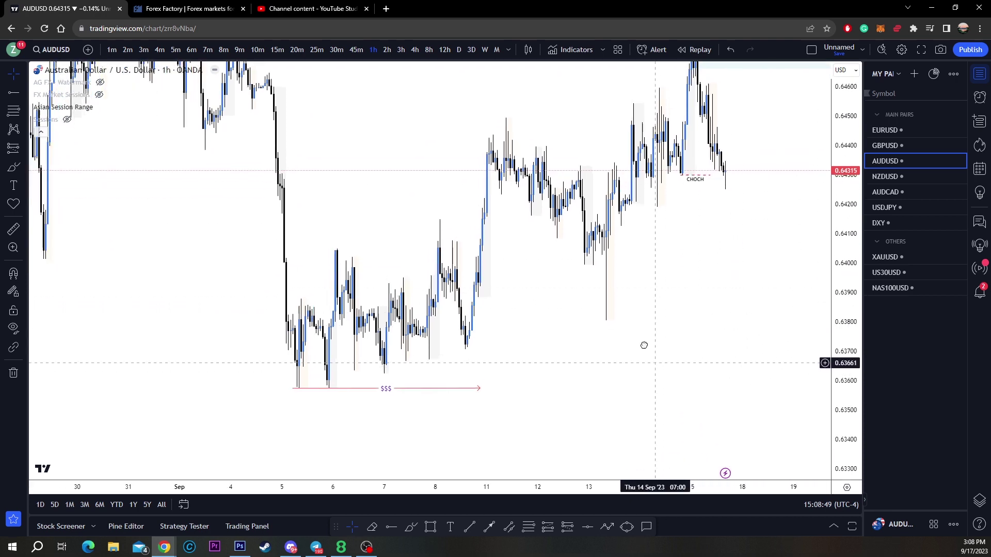
- Brush short arrows beneath the successive lows around the $$$ line and a loop enclosing them, and delete the loop
{"action": "left_click", "coordinate": [410, 527]}
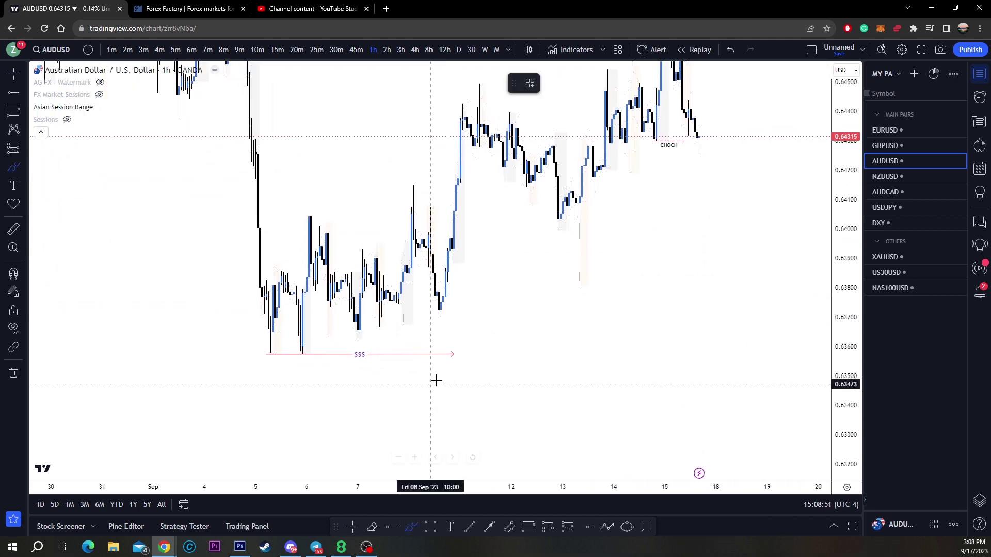
{"action": "mouse_move", "coordinate": [501, 363]}
{"action": "left_mouse_down"}
{"action": "mouse_move", "coordinate": [405, 310]}
{"action": "mouse_move", "coordinate": [469, 318]}
{"action": "left_mouse_up"}
{"action": "left_click", "coordinate": [644, 83]}
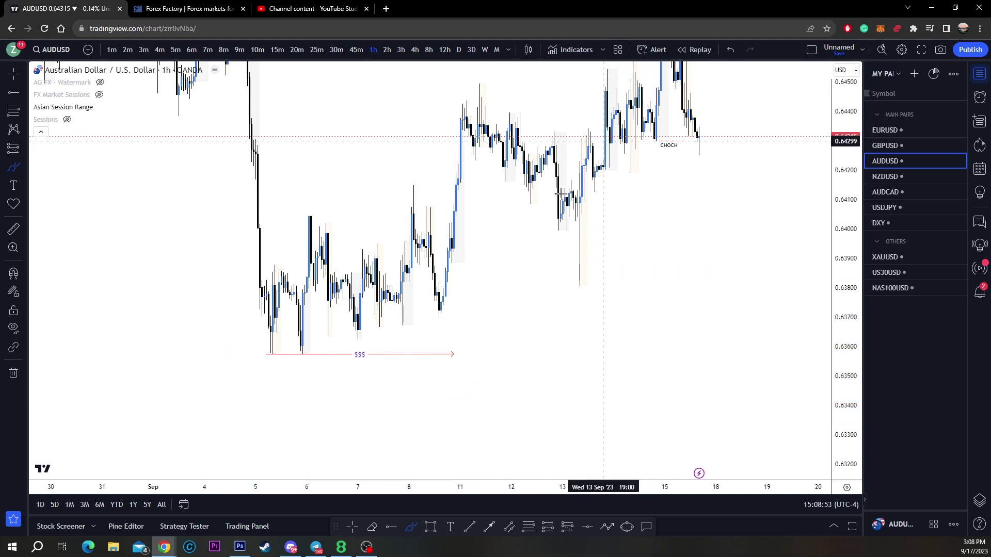
{"action": "mouse_move", "coordinate": [264, 359]}
{"action": "left_mouse_down"}
{"action": "mouse_move", "coordinate": [318, 373]}
{"action": "mouse_move", "coordinate": [338, 344]}
{"action": "mouse_move", "coordinate": [376, 350]}
{"action": "mouse_move", "coordinate": [393, 334]}
{"action": "left_mouse_up"}
{"action": "mouse_move", "coordinate": [404, 334]}
{"action": "left_mouse_down"}
{"action": "mouse_move", "coordinate": [428, 338]}
{"action": "mouse_move", "coordinate": [463, 320]}
{"action": "left_mouse_up"}
{"action": "mouse_move", "coordinate": [557, 285]}
{"action": "left_mouse_down"}
{"action": "mouse_move", "coordinate": [413, 272]}
{"action": "mouse_move", "coordinate": [234, 348]}
{"action": "mouse_move", "coordinate": [425, 410]}
{"action": "mouse_move", "coordinate": [560, 308]}
{"action": "mouse_move", "coordinate": [561, 287]}
{"action": "left_mouse_up"}
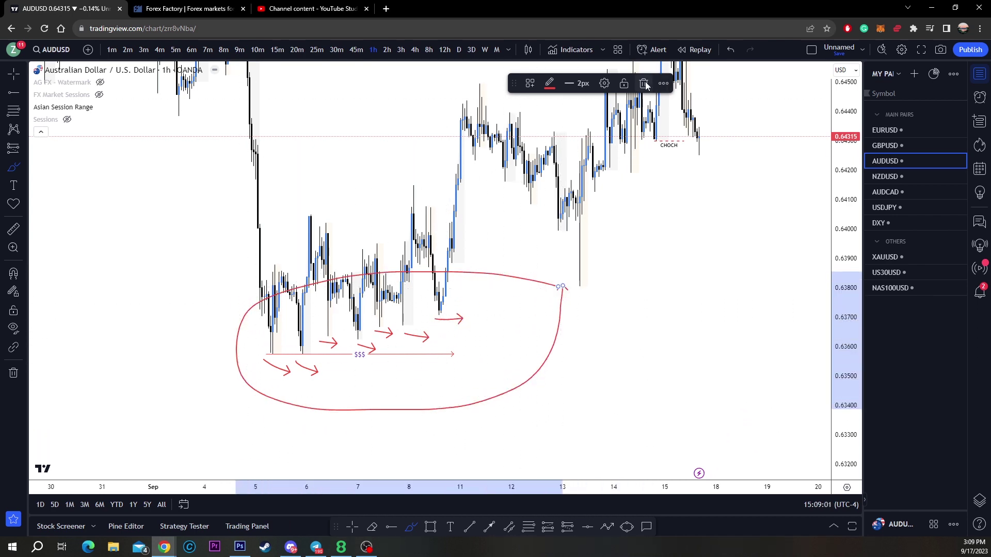
{"action": "key", "text": "Delete"}
- Brush rising arrows up to the lows, falling arrows onto the highs, and a large loop around the whole $$$ range
{"action": "left_click_drag", "start_coordinate": [269, 362], "coordinate": [274, 410]}
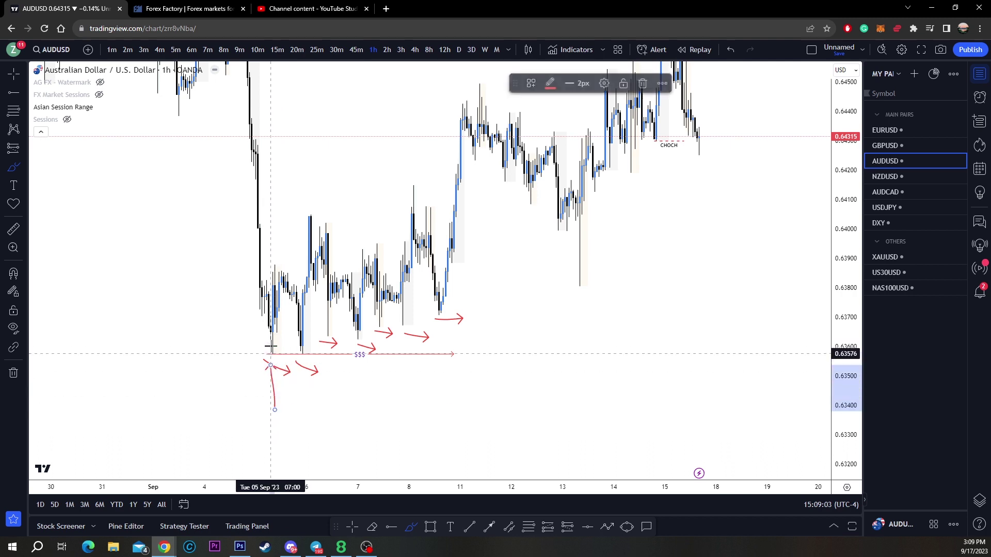
{"action": "mouse_move", "coordinate": [311, 366]}
{"action": "left_mouse_down"}
{"action": "mouse_move", "coordinate": [325, 421]}
{"action": "mouse_move", "coordinate": [330, 329]}
{"action": "left_mouse_up"}
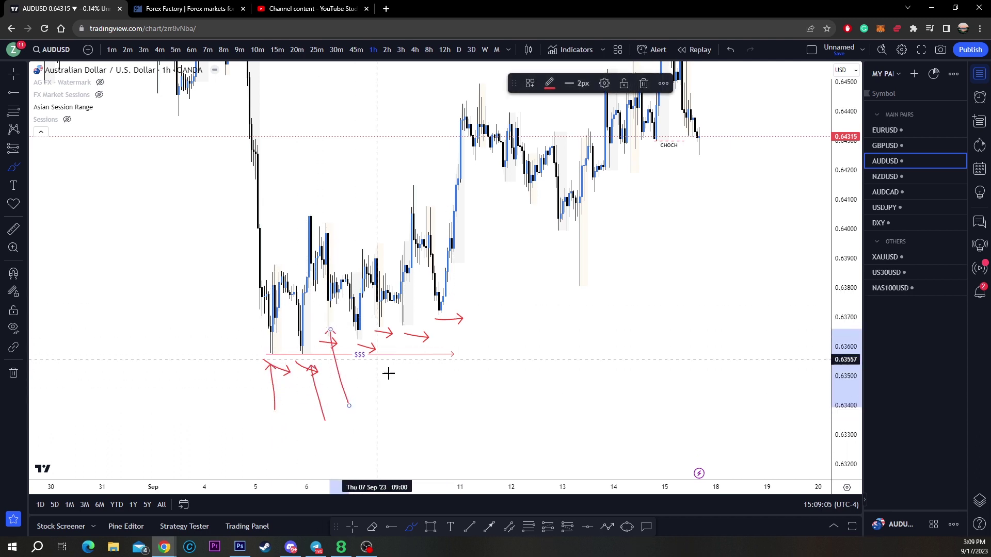
{"action": "left_click_drag", "start_coordinate": [388, 403], "coordinate": [371, 344]}
{"action": "left_click_drag", "start_coordinate": [292, 177], "coordinate": [309, 204]}
{"action": "left_click_drag", "start_coordinate": [352, 178], "coordinate": [366, 226]}
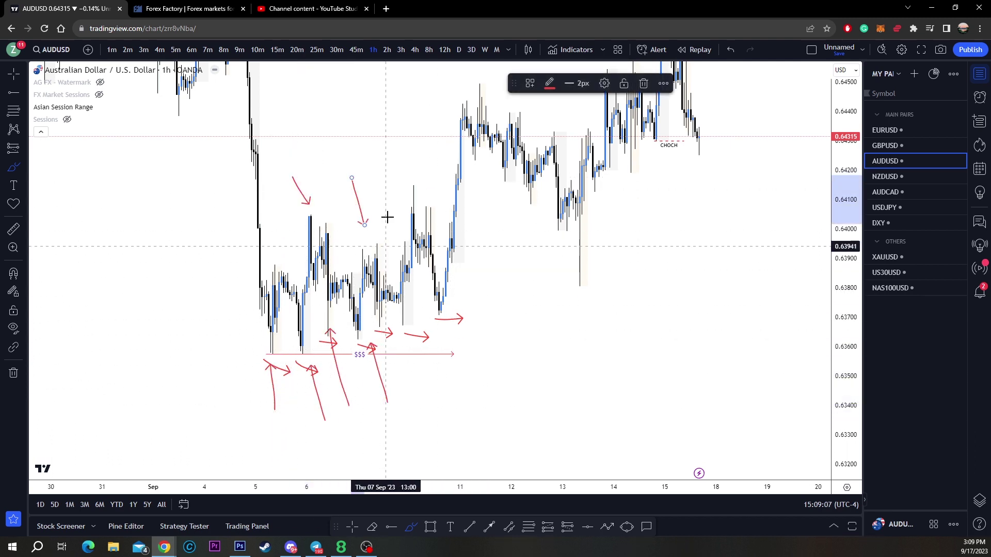
{"action": "mouse_move", "coordinate": [393, 124]}
{"action": "left_mouse_down"}
{"action": "mouse_move", "coordinate": [411, 163]}
{"action": "mouse_move", "coordinate": [450, 173]}
{"action": "left_mouse_up"}
{"action": "mouse_move", "coordinate": [527, 238]}
{"action": "left_mouse_down"}
{"action": "mouse_move", "coordinate": [367, 157]}
{"action": "mouse_move", "coordinate": [243, 332]}
{"action": "mouse_move", "coordinate": [542, 221]}
{"action": "mouse_move", "coordinate": [514, 185]}
{"action": "left_mouse_up"}
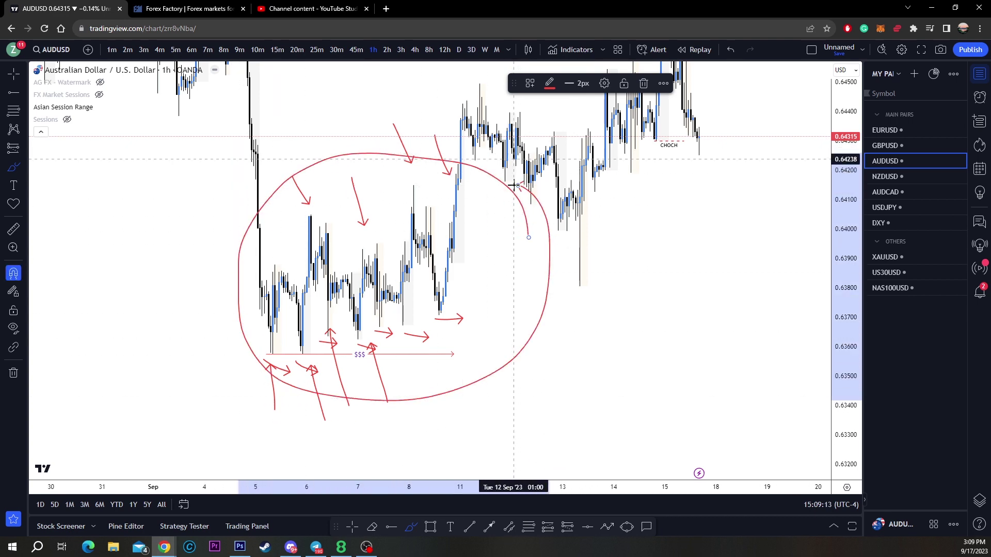
- Undo every brush stroke drawn around the $$$ range and leave the Brush tool
{"action": "key", "text": "ctrl+z"}
{"action": "key", "text": "ctrl+z"}
{"action": "key", "text": "ctrl+z"}
{"action": "key", "text": "ctrl+z"}
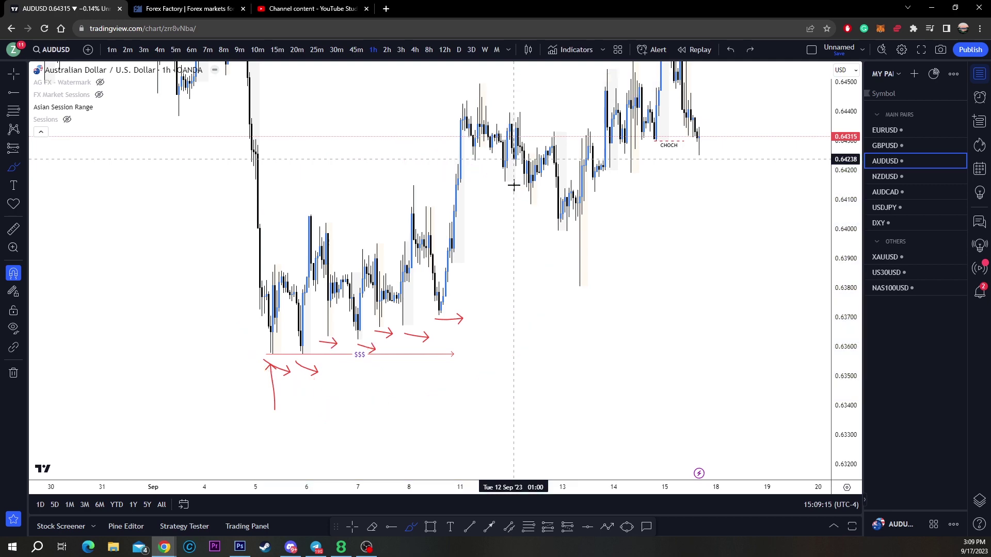
{"action": "key", "text": "ctrl+y"}
{"action": "key", "text": "ctrl+z"}
{"action": "key", "text": "ctrl+z"}
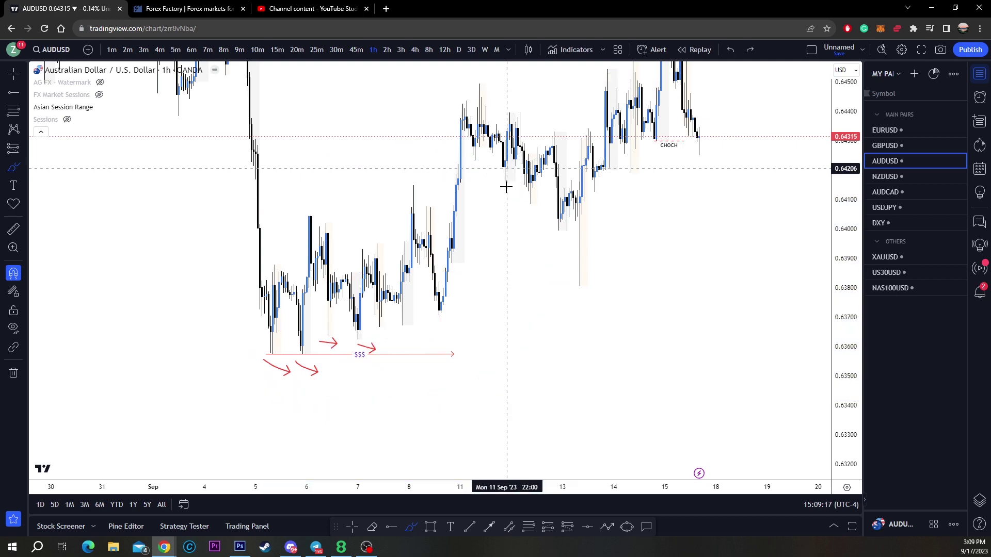
{"action": "key", "text": "Escape"}
- Brush an arrow toward the $$$ lows and a flat loop around them that ends in an arrowhead
{"action": "scroll", "coordinate": [503, 188], "scroll_direction": "down", "scroll_amount": 5}
{"action": "left_click_drag", "start_coordinate": [599, 266], "coordinate": [517, 310]}
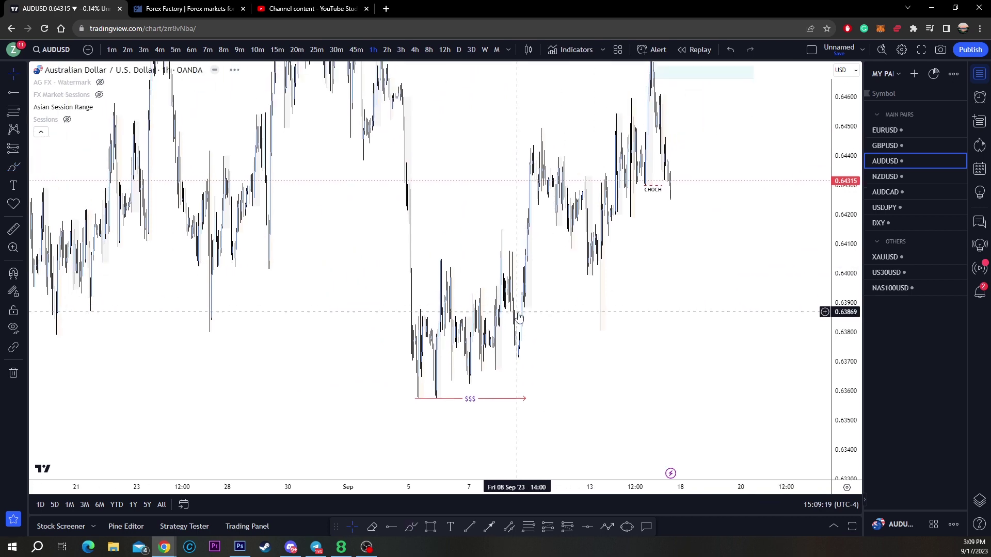
{"action": "left_click_drag", "start_coordinate": [839, 339], "coordinate": [839, 400]}
{"action": "left_click_drag", "start_coordinate": [754, 324], "coordinate": [710, 322]}
{"action": "scroll", "coordinate": [609, 316], "scroll_direction": "up", "scroll_amount": 3}
{"action": "mouse_move", "coordinate": [597, 288]}
{"action": "left_mouse_down"}
{"action": "mouse_move", "coordinate": [693, 323]}
{"action": "mouse_move", "coordinate": [662, 321]}
{"action": "left_mouse_up"}
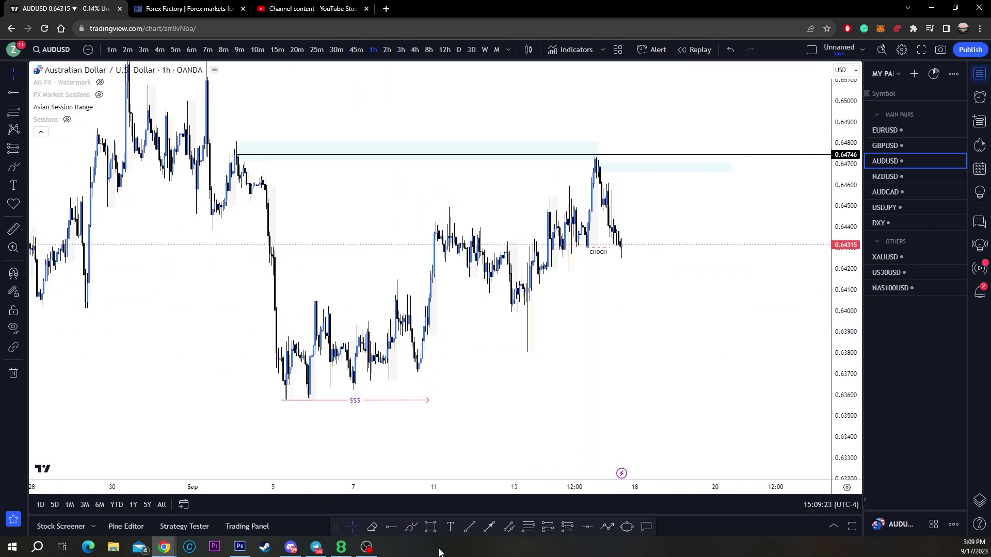
{"action": "left_click", "coordinate": [410, 527]}
{"action": "left_click_drag", "start_coordinate": [558, 360], "coordinate": [428, 389]}
{"action": "mouse_move", "coordinate": [499, 407]}
{"action": "left_mouse_down"}
{"action": "mouse_move", "coordinate": [343, 345]}
{"action": "mouse_move", "coordinate": [434, 351]}
{"action": "left_mouse_up"}
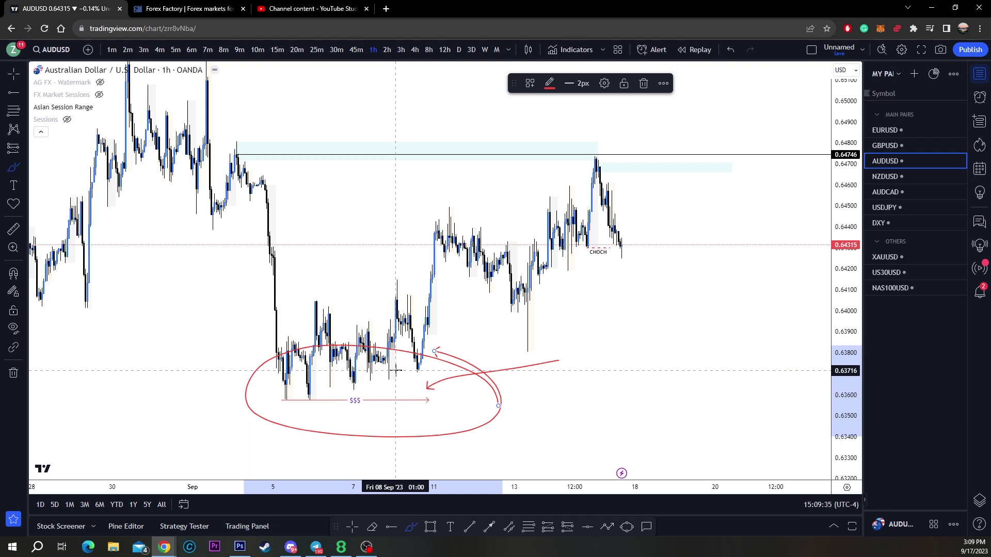
- Brush a zigzag ending in a fall with a rising curve beneath it, a second $$$ loop, and a falling arrow from the current price
{"action": "mouse_move", "coordinate": [576, 379]}
{"action": "left_mouse_down"}
{"action": "mouse_move", "coordinate": [623, 396]}
{"action": "mouse_move", "coordinate": [668, 322]}
{"action": "mouse_move", "coordinate": [723, 465]}
{"action": "left_mouse_up"}
{"action": "left_click_drag", "start_coordinate": [512, 442], "coordinate": [412, 427]}
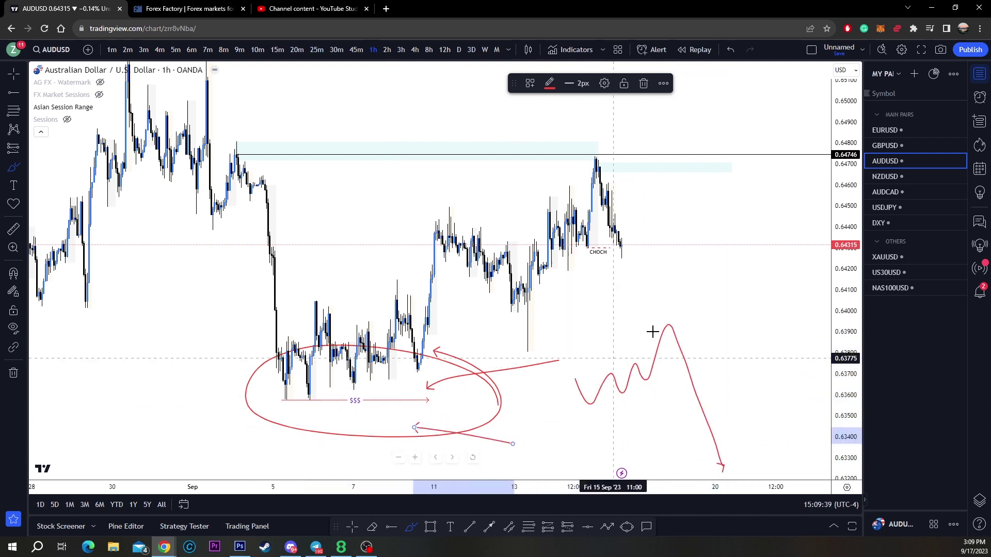
{"action": "left_click_drag", "start_coordinate": [654, 393], "coordinate": [677, 436]}
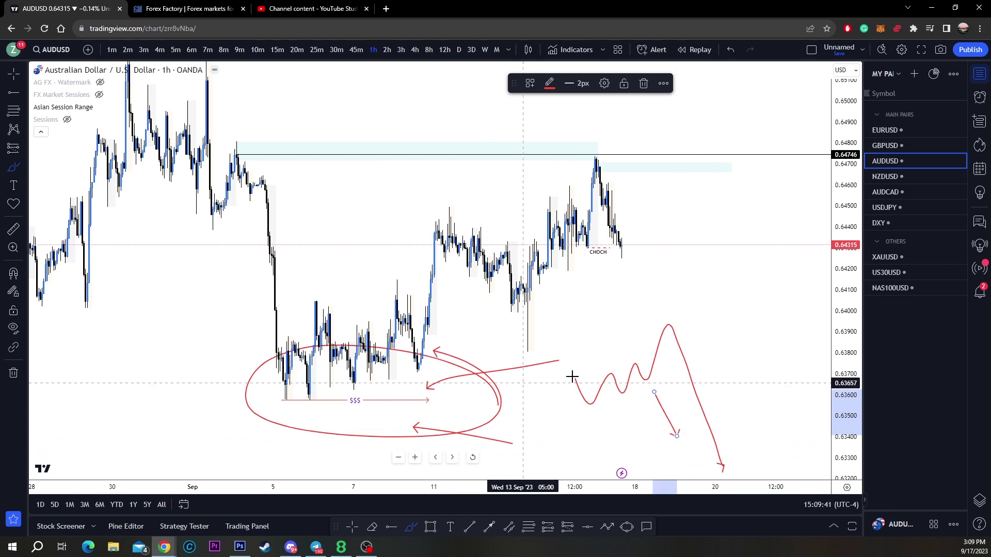
{"action": "left_click_drag", "start_coordinate": [610, 402], "coordinate": [735, 246]}
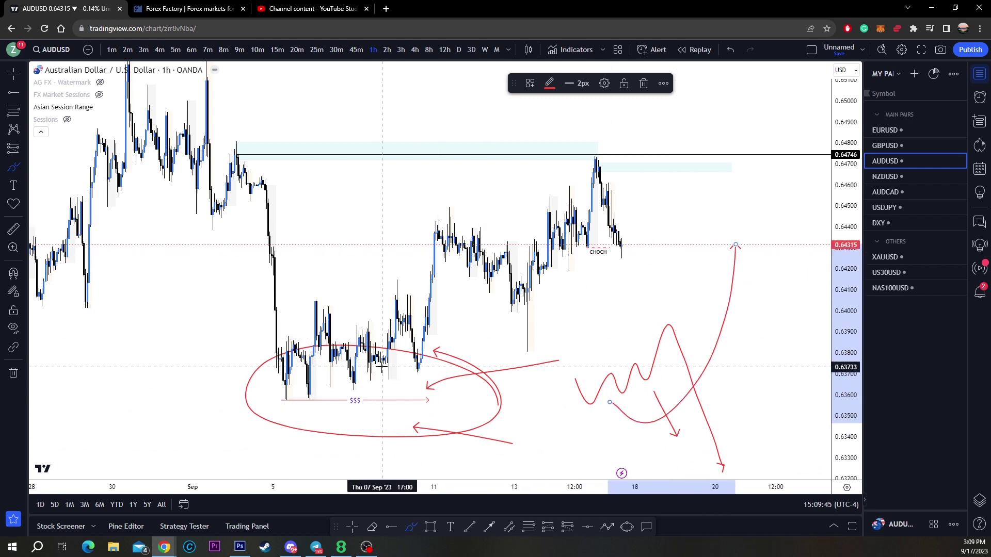
{"action": "mouse_move", "coordinate": [499, 435]}
{"action": "left_mouse_down"}
{"action": "mouse_move", "coordinate": [385, 437]}
{"action": "mouse_move", "coordinate": [393, 363]}
{"action": "left_mouse_up"}
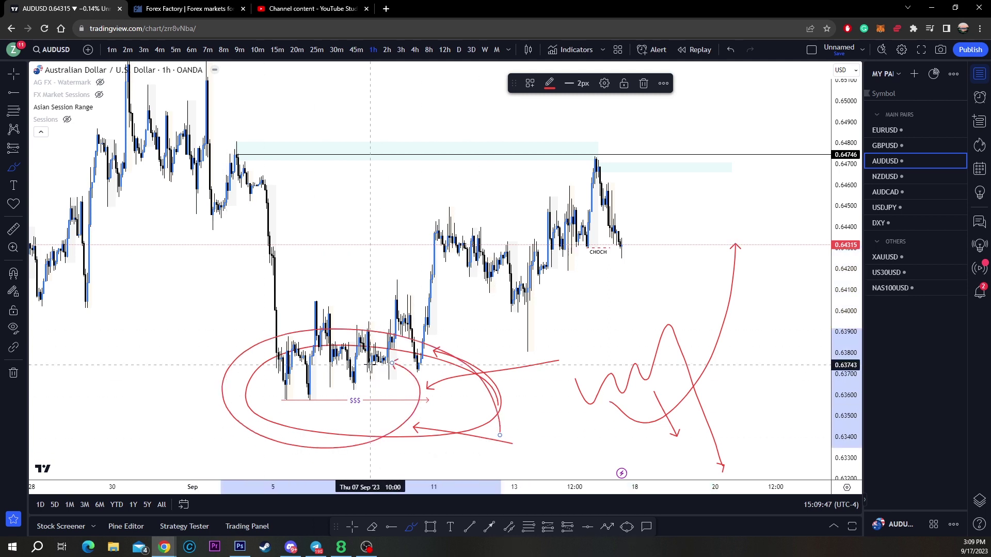
{"action": "mouse_move", "coordinate": [619, 240]}
{"action": "left_mouse_down"}
{"action": "mouse_move", "coordinate": [640, 250]}
{"action": "mouse_move", "coordinate": [697, 402]}
{"action": "mouse_move", "coordinate": [722, 425]}
{"action": "left_mouse_up"}
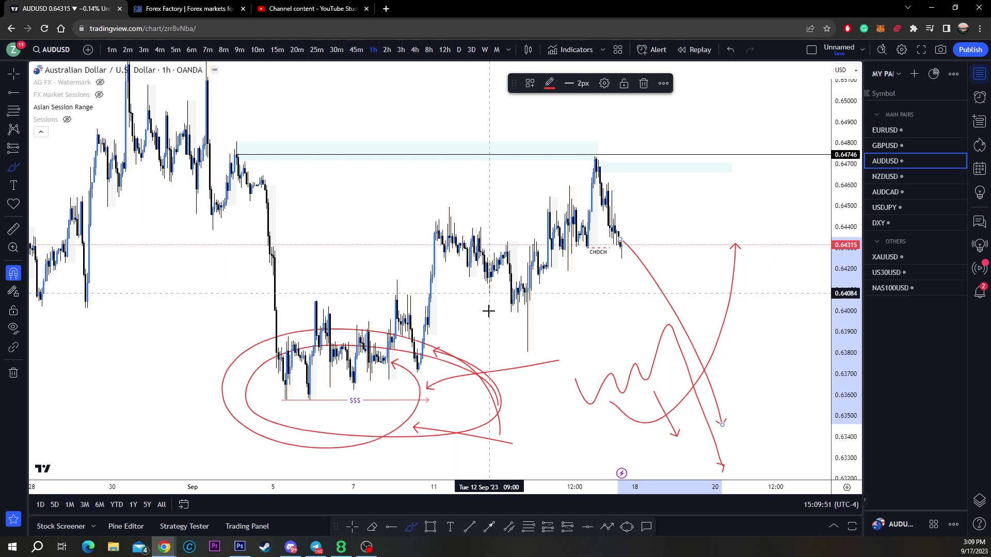
- Undo all the loops, arrows and the zigzag sketched beside the $$$ lows
{"action": "key", "text": "ctrl+z"}
{"action": "key", "text": "ctrl+z"}
{"action": "key", "text": "ctrl+z"}
{"action": "key", "text": "ctrl+z"}
{"action": "key", "text": "ctrl+z"}
{"action": "key", "text": "ctrl+z"}
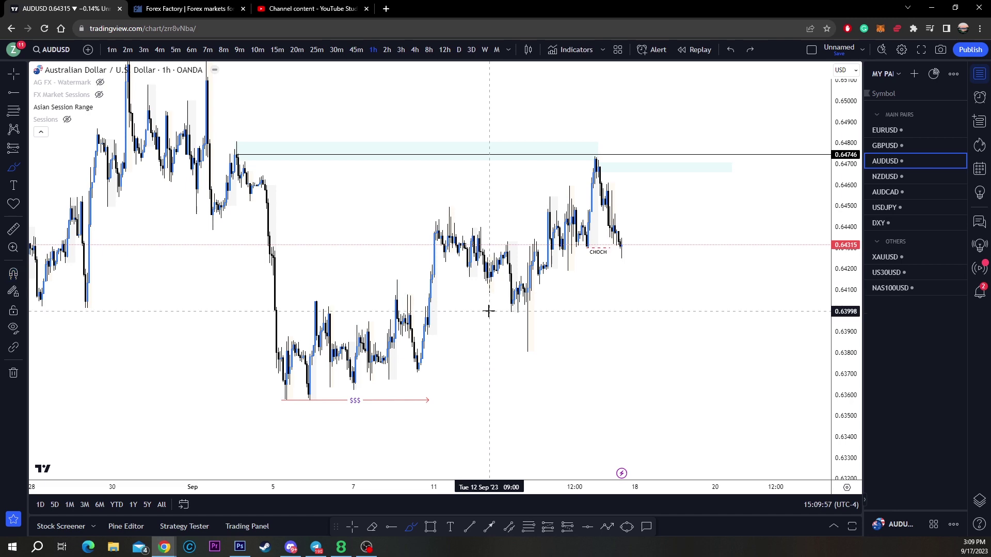
- Switch the AUDUSD chart to the 30-minute timeframe and frame the September 11 to 15 price action with the CHOCH level
{"action": "scroll", "coordinate": [578, 380], "scroll_direction": "up", "scroll_amount": 2}
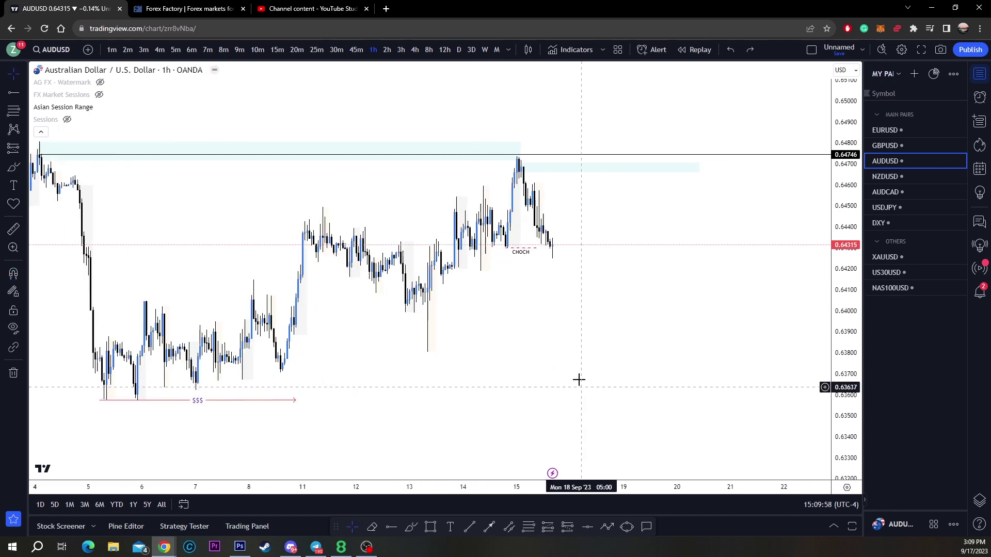
{"action": "left_click", "coordinate": [337, 49]}
{"action": "scroll", "coordinate": [547, 290], "scroll_direction": "down", "scroll_amount": 5}
{"action": "left_click_drag", "start_coordinate": [851, 403], "coordinate": [852, 222]}
{"action": "scroll", "coordinate": [708, 292], "scroll_direction": "up", "scroll_amount": 7}
{"action": "left_click_drag", "start_coordinate": [583, 281], "coordinate": [725, 306]}
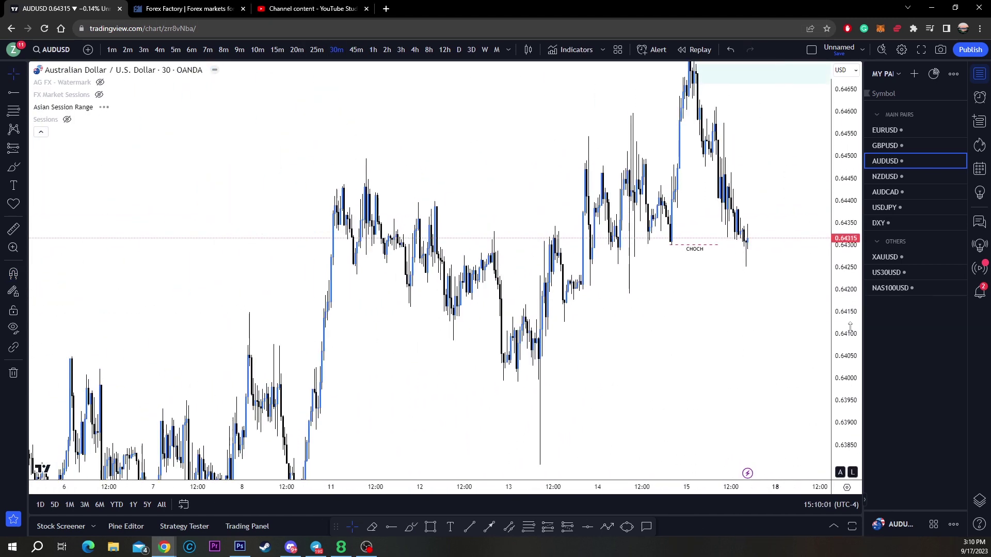
{"action": "left_click_drag", "start_coordinate": [850, 326], "coordinate": [850, 406]}
{"action": "left_click_drag", "start_coordinate": [717, 334], "coordinate": [491, 518]}
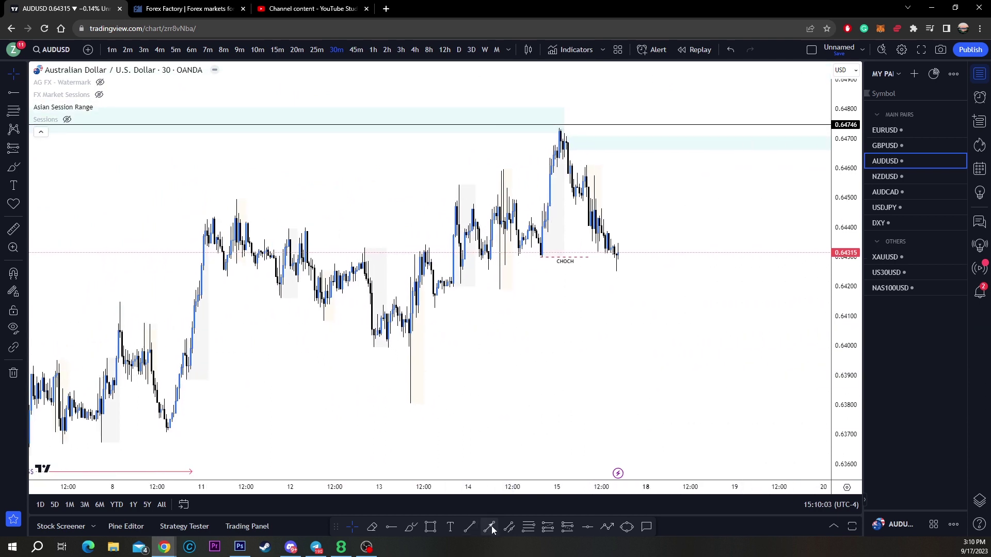
- Draw a falling arrow line from the September 11 high across the lower highs to early September 13
{"action": "left_click", "coordinate": [490, 527]}
{"action": "left_click", "coordinate": [236, 198]}
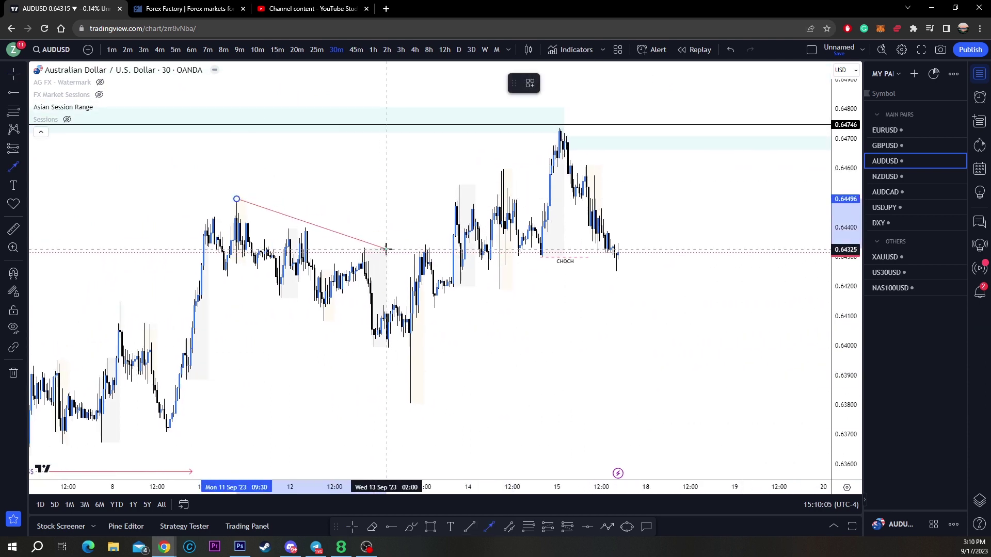
{"action": "left_click", "coordinate": [380, 250]}
{"action": "left_click_drag", "start_coordinate": [403, 305], "coordinate": [420, 335]}
{"action": "left_click", "coordinate": [411, 527]}
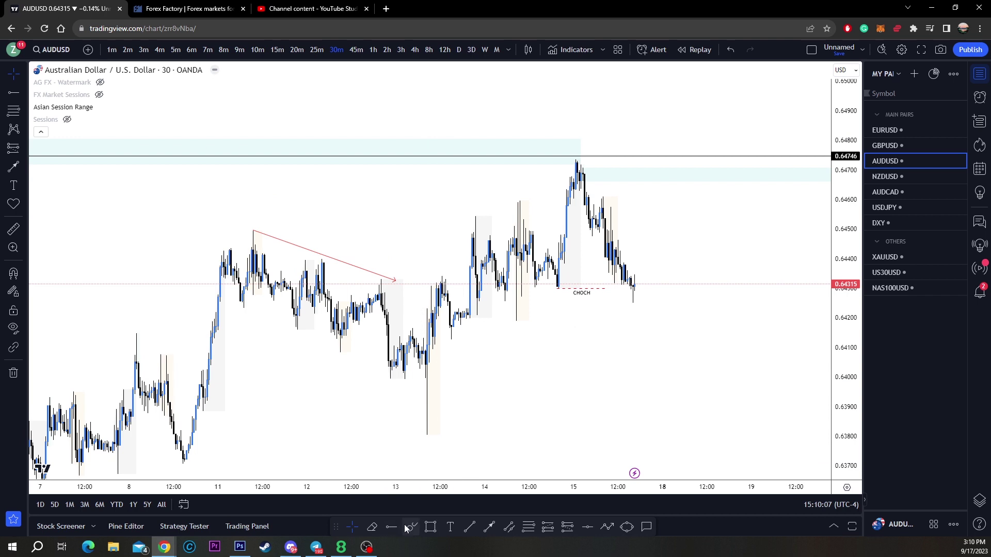
{"action": "left_click_drag", "start_coordinate": [348, 224], "coordinate": [323, 254]}
{"action": "left_click_drag", "start_coordinate": [333, 208], "coordinate": [333, 260]}
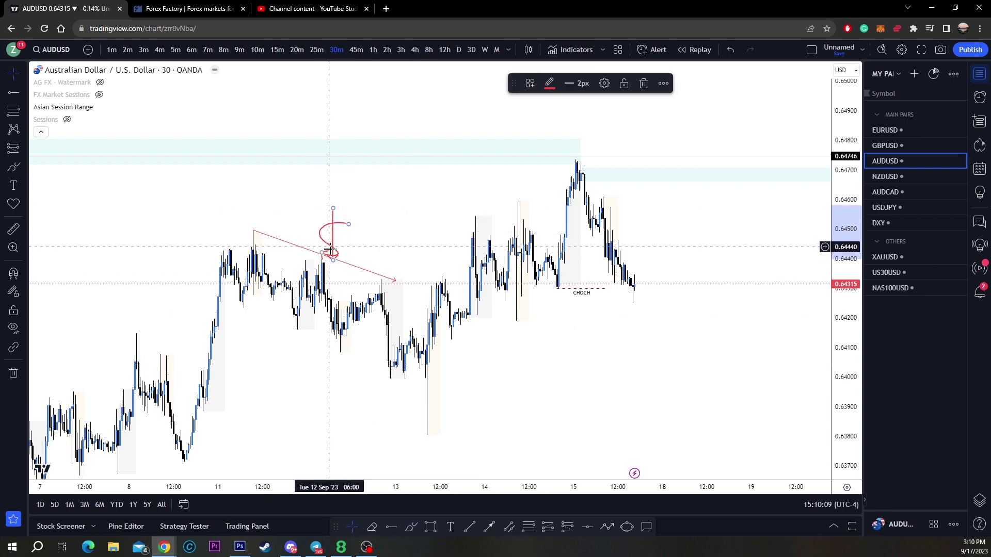
{"action": "key", "text": "Delete"}
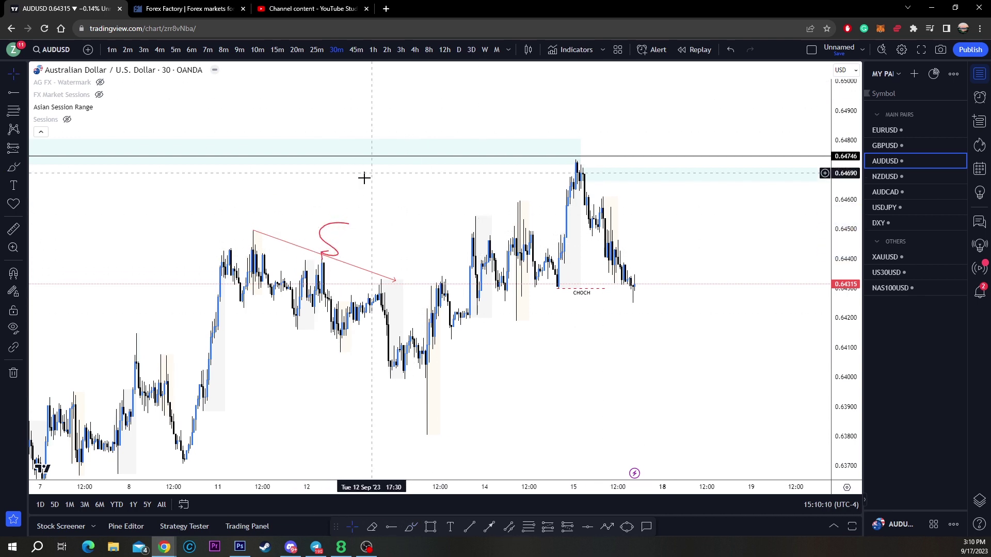
{"action": "left_click", "coordinate": [347, 229]}
{"action": "left_click", "coordinate": [624, 84]}
{"action": "left_click_drag", "start_coordinate": [371, 247], "coordinate": [382, 230]}
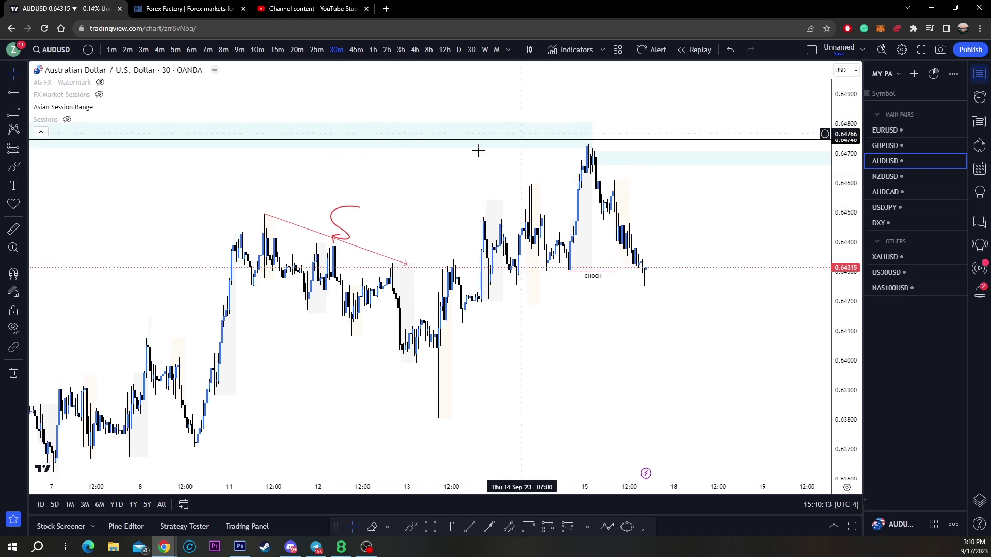
{"action": "left_click", "coordinate": [356, 213]}
{"action": "key", "text": "Delete"}
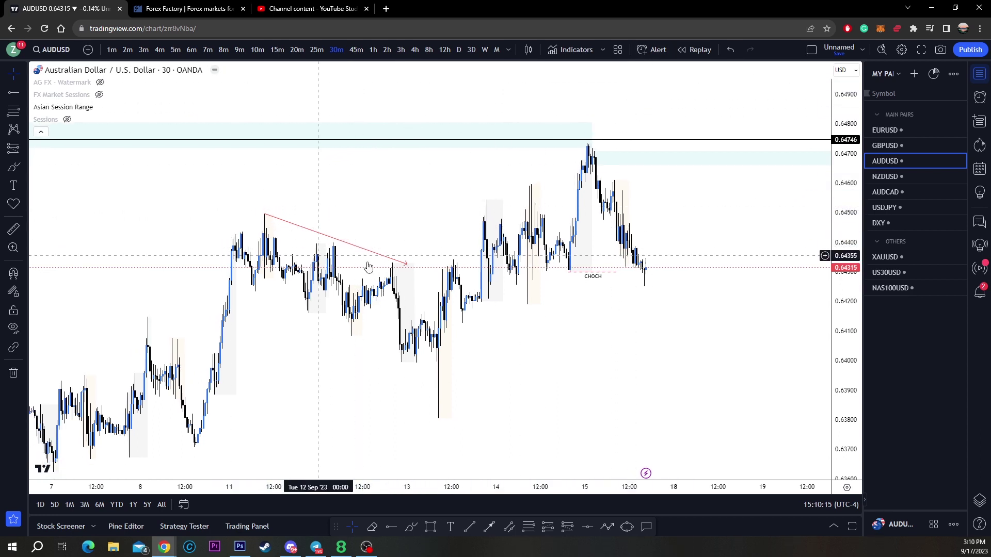
- Apply the saved $$$ template to the falling arrow line across the September 11 to 13 highs
{"action": "left_click_drag", "start_coordinate": [367, 201], "coordinate": [377, 260]}
{"action": "left_click", "coordinate": [393, 256]}
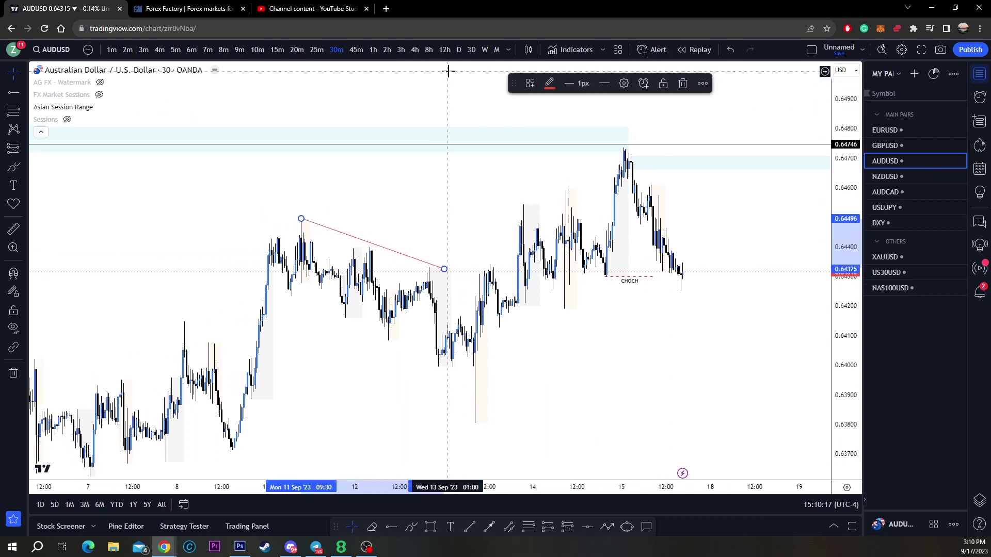
{"action": "left_click", "coordinate": [527, 82]}
{"action": "left_click", "coordinate": [558, 141]}
{"action": "left_click", "coordinate": [397, 212]}
{"action": "left_click_drag", "start_coordinate": [398, 212], "coordinate": [381, 217]}
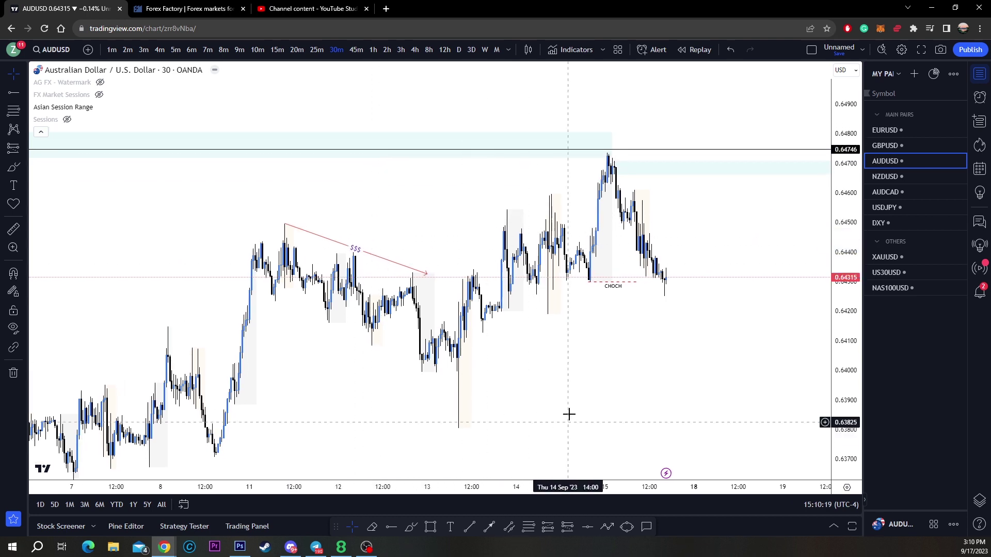
- Brush a descending wave along the swings beneath the $$$ arrow line, ending in a drop on September 13
{"action": "left_click", "coordinate": [411, 528]}
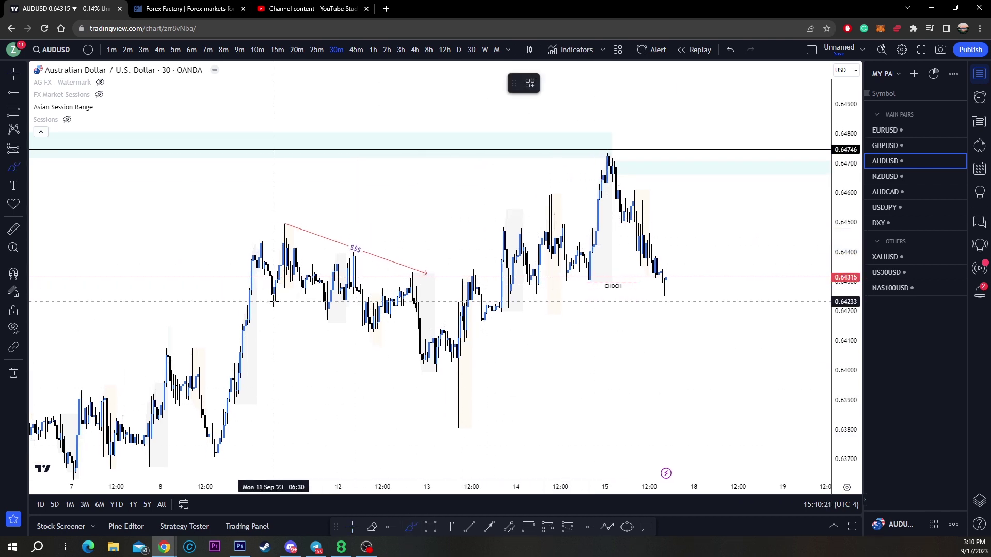
{"action": "mouse_move", "coordinate": [275, 299]}
{"action": "left_mouse_down"}
{"action": "mouse_move", "coordinate": [283, 223]}
{"action": "mouse_move", "coordinate": [308, 298]}
{"action": "mouse_move", "coordinate": [331, 289]}
{"action": "left_mouse_up"}
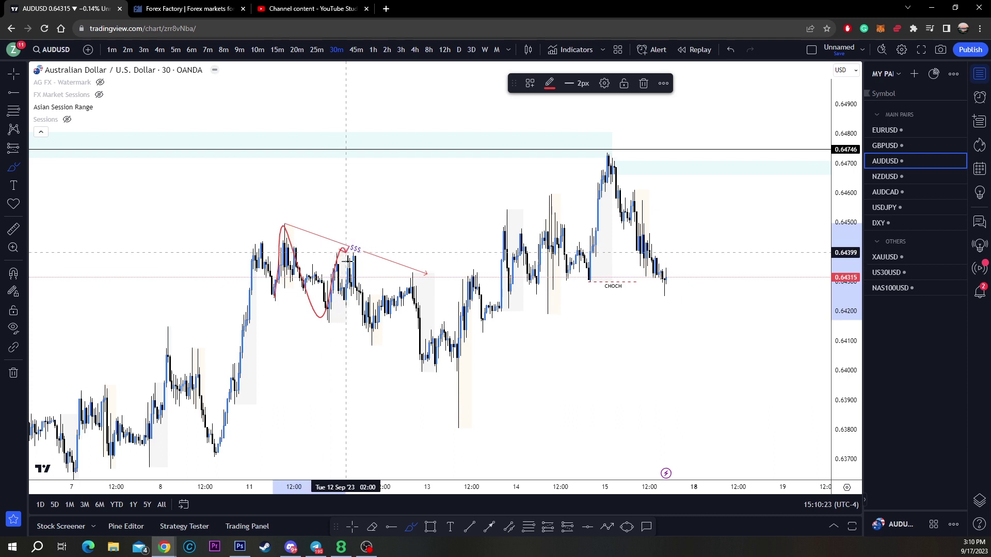
{"action": "mouse_move", "coordinate": [346, 253]}
{"action": "left_mouse_down"}
{"action": "mouse_move", "coordinate": [367, 336]}
{"action": "mouse_move", "coordinate": [413, 269]}
{"action": "mouse_move", "coordinate": [422, 337]}
{"action": "left_mouse_up"}
- Brush short downward arrows pointing at the successive lower highs along the $$$ arrow line
{"action": "left_click_drag", "start_coordinate": [443, 214], "coordinate": [421, 265]}
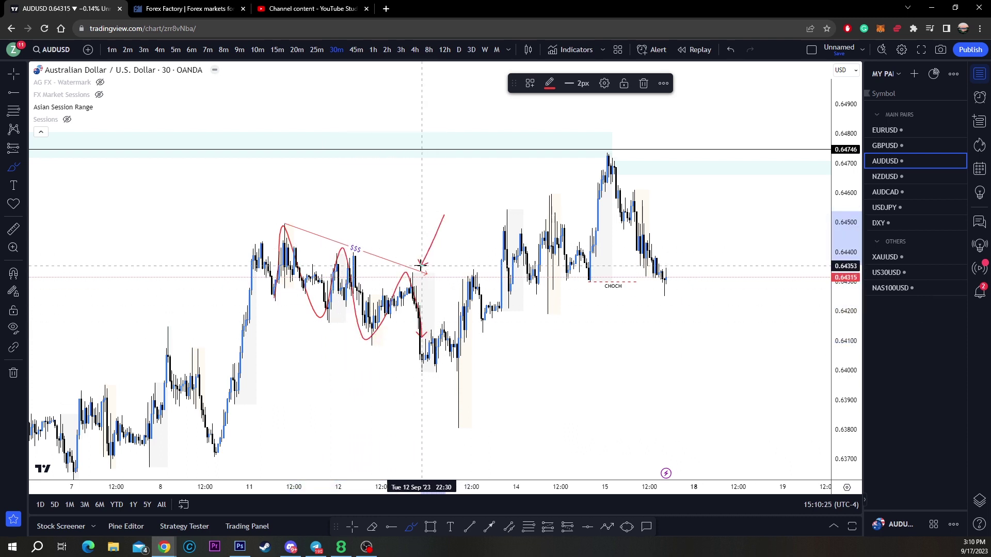
{"action": "left_click_drag", "start_coordinate": [414, 188], "coordinate": [366, 240]}
{"action": "left_click_drag", "start_coordinate": [367, 173], "coordinate": [309, 214]}
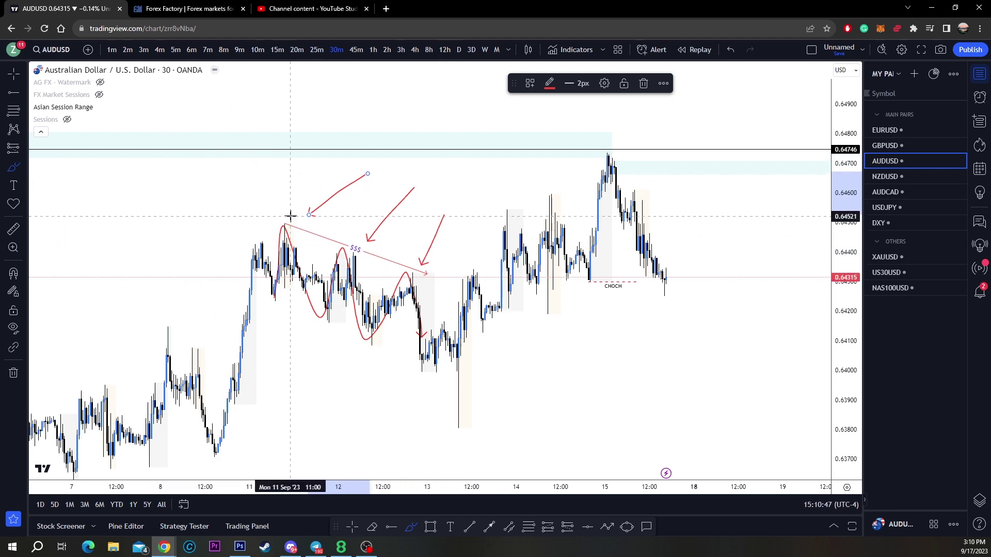
{"action": "left_click_drag", "start_coordinate": [295, 172], "coordinate": [284, 204]}
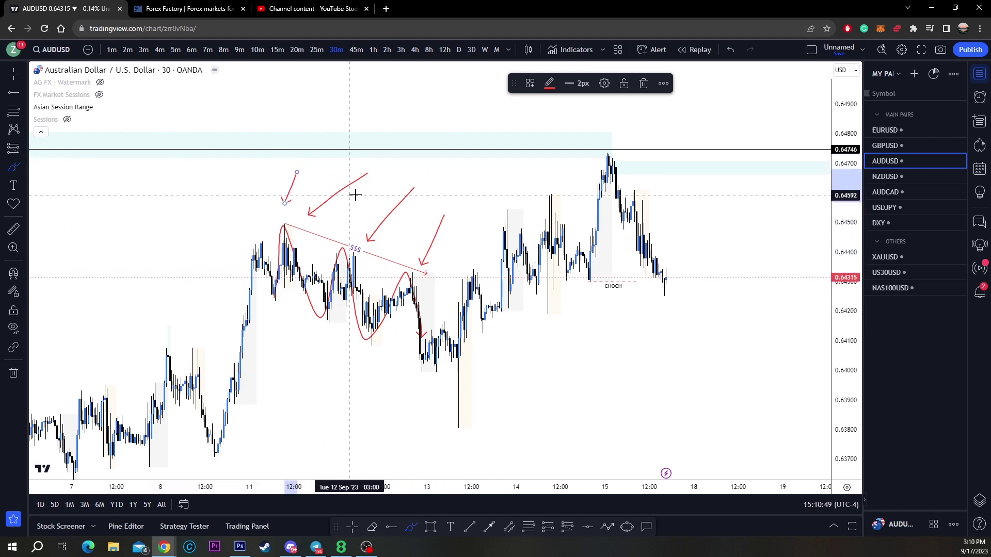
{"action": "left_click_drag", "start_coordinate": [364, 195], "coordinate": [355, 227]}
{"action": "mouse_move", "coordinate": [422, 211]}
{"action": "left_mouse_down"}
{"action": "mouse_move", "coordinate": [405, 237]}
{"action": "mouse_move", "coordinate": [425, 233]}
{"action": "left_mouse_up"}
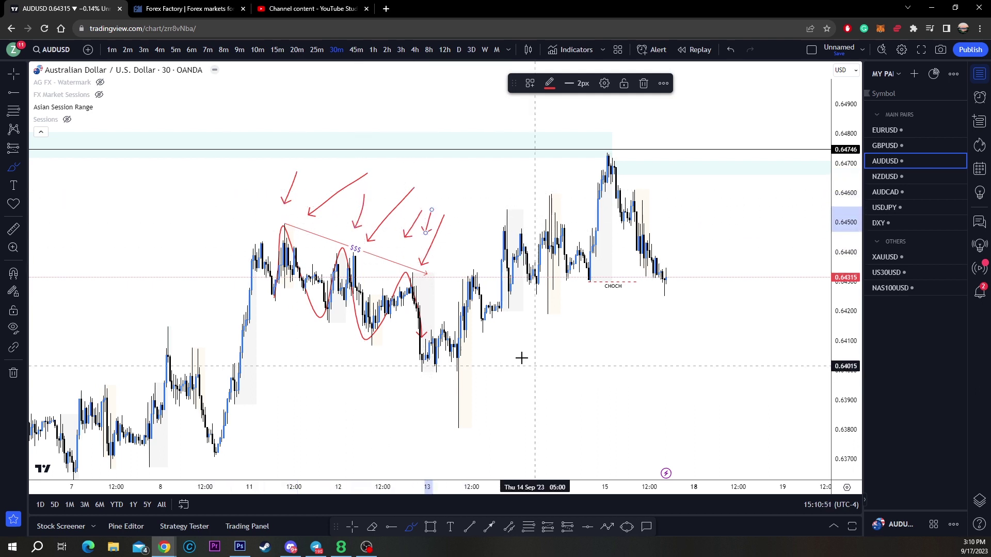
- Undo the brushed arrows pointing at the lower highs above the $$$ arrow line
{"action": "key", "text": "ctrl+z"}
{"action": "key", "text": "ctrl+z"}
{"action": "key", "text": "ctrl+z"}
{"action": "key", "text": "ctrl+z"}
{"action": "key", "text": "ctrl+z"}
{"action": "key", "text": "ctrl+z"}
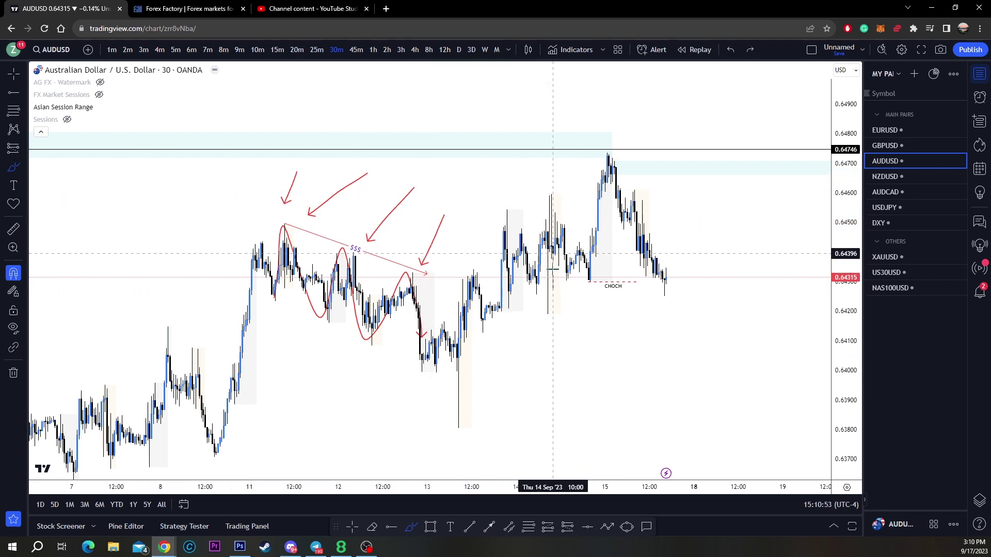
{"action": "key", "text": "ctrl+z"}
- Brush a loop around the early September 14 price swing and long arrows running from the September 11 highs toward September 14 and 15
{"action": "mouse_move", "coordinate": [486, 313]}
{"action": "left_mouse_down"}
{"action": "mouse_move", "coordinate": [524, 220]}
{"action": "mouse_move", "coordinate": [495, 284]}
{"action": "left_mouse_up"}
{"action": "left_click_drag", "start_coordinate": [272, 223], "coordinate": [473, 222]}
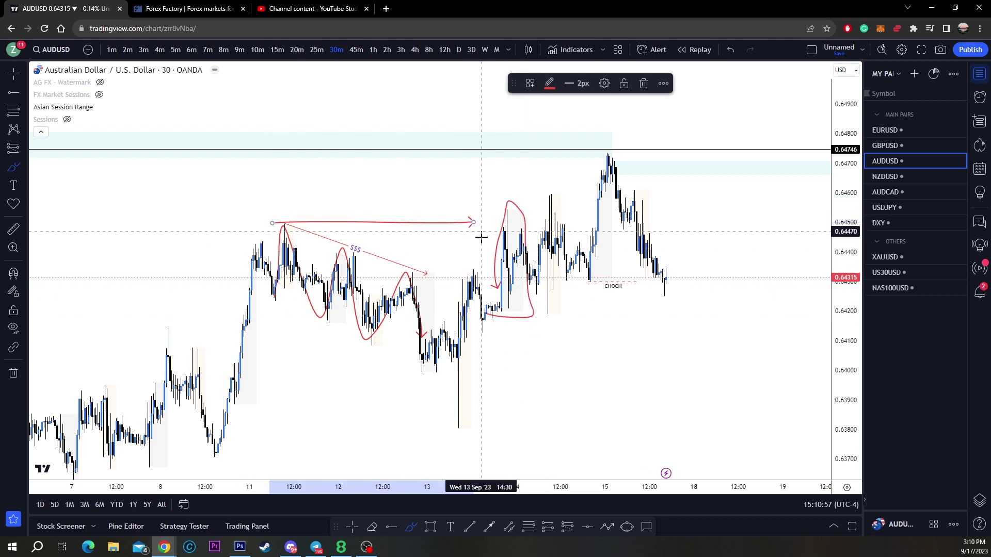
{"action": "left_click_drag", "start_coordinate": [261, 262], "coordinate": [625, 283]}
{"action": "left_click_drag", "start_coordinate": [240, 215], "coordinate": [618, 238]}
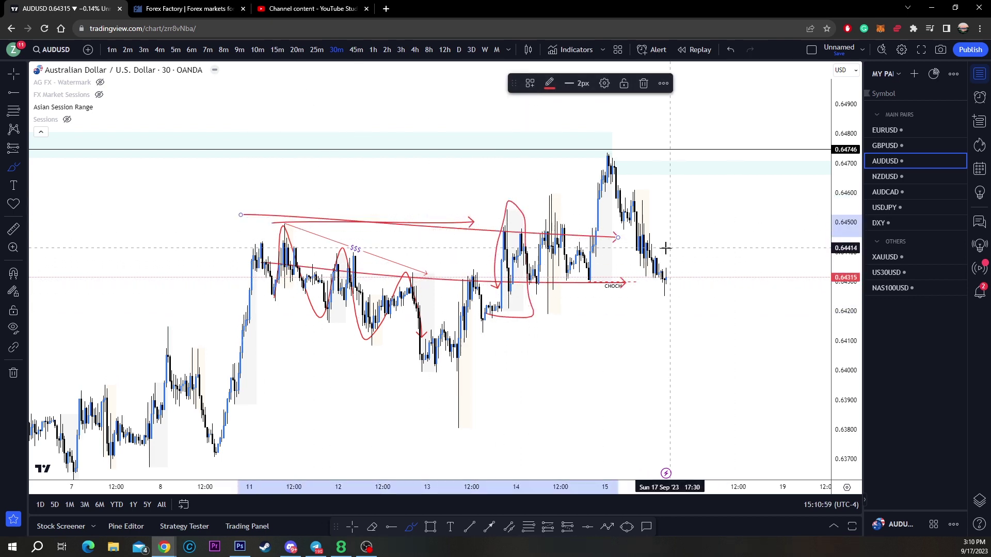
- Undo all remaining brush sketches, keeping only the $$$ arrow line, and stop using the Brush
{"action": "key", "text": "ctrl+z"}
{"action": "key", "text": "ctrl+z"}
{"action": "key", "text": "ctrl+z"}
{"action": "key", "text": "ctrl+z"}
{"action": "key", "text": "ctrl+z"}
{"action": "key", "text": "ctrl+z"}
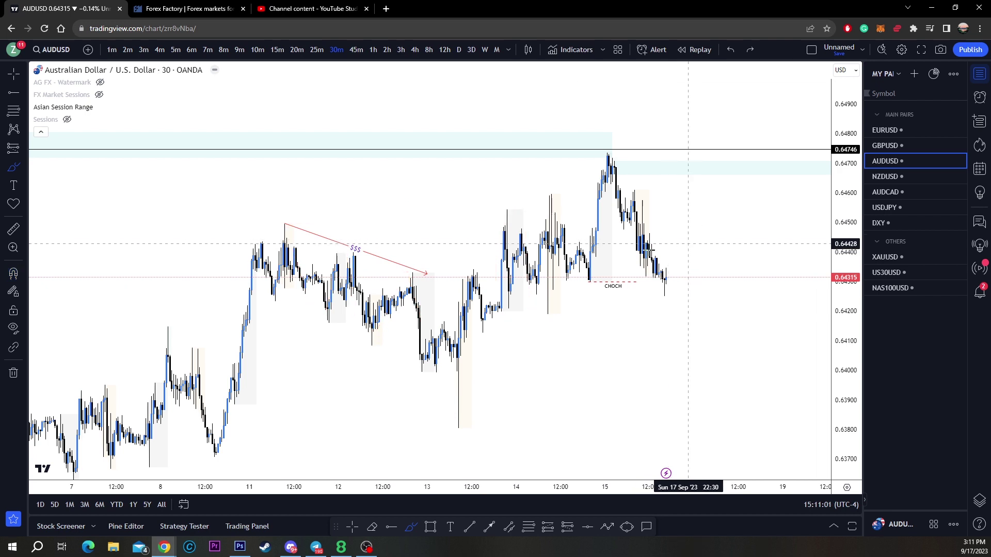
{"action": "mouse_move", "coordinate": [729, 234]}
{"action": "left_mouse_down"}
{"action": "mouse_move", "coordinate": [438, 138]}
{"action": "mouse_move", "coordinate": [477, 305]}
{"action": "mouse_move", "coordinate": [650, 321]}
{"action": "mouse_move", "coordinate": [729, 254]}
{"action": "left_mouse_up"}
{"action": "key", "text": "ctrl+z"}
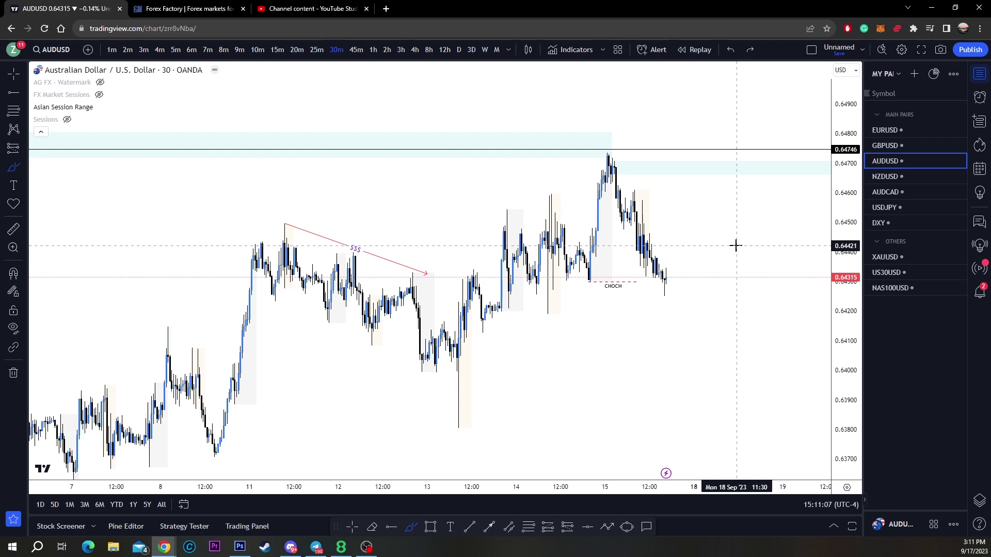
{"action": "key", "text": "Escape"}
{"action": "scroll", "coordinate": [643, 330], "scroll_direction": "down", "scroll_amount": 1}
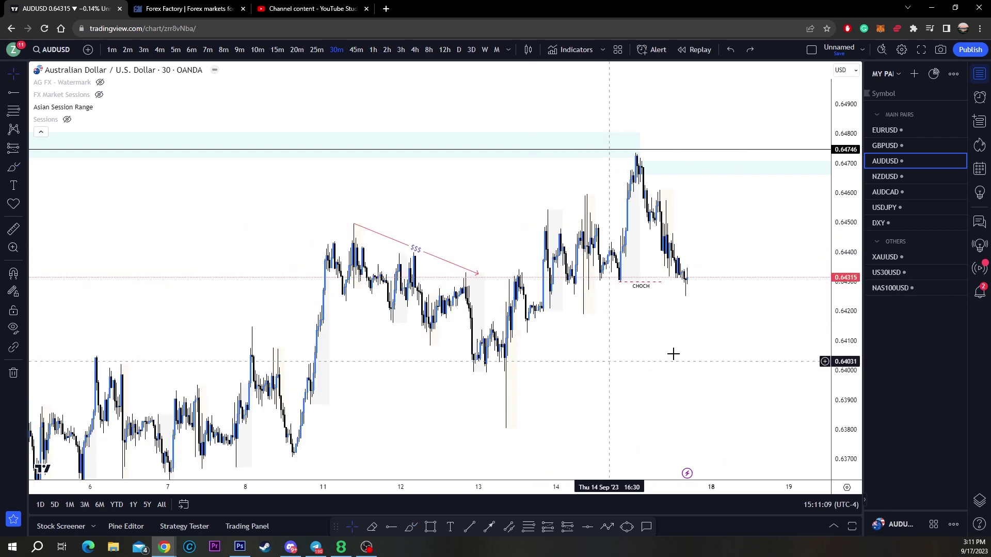
{"action": "left_click_drag", "start_coordinate": [843, 392], "coordinate": [844, 290]}
{"action": "scroll", "coordinate": [731, 247], "scroll_direction": "up", "scroll_amount": 4}
{"action": "left_click_drag", "start_coordinate": [841, 244], "coordinate": [842, 331]}
{"action": "left_click_drag", "start_coordinate": [742, 220], "coordinate": [737, 246]}
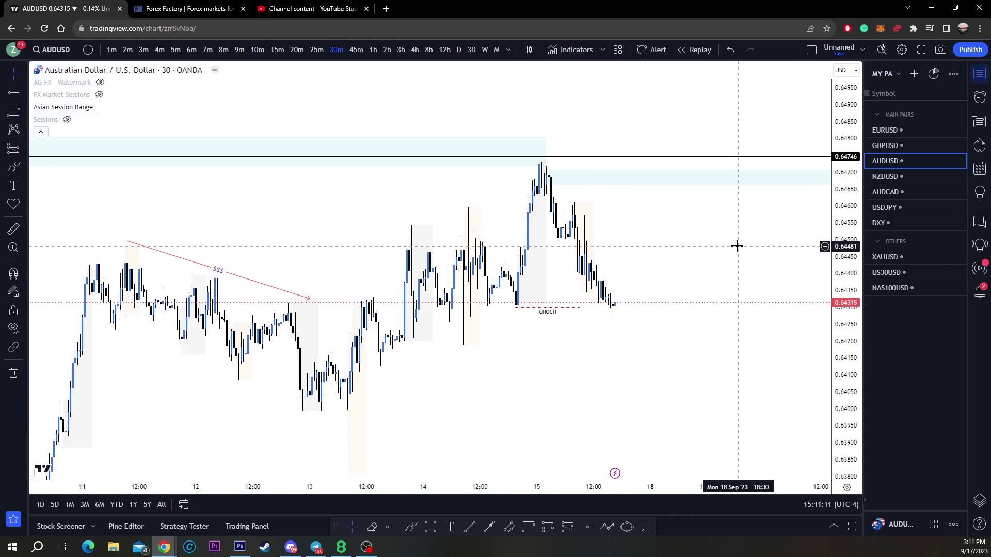
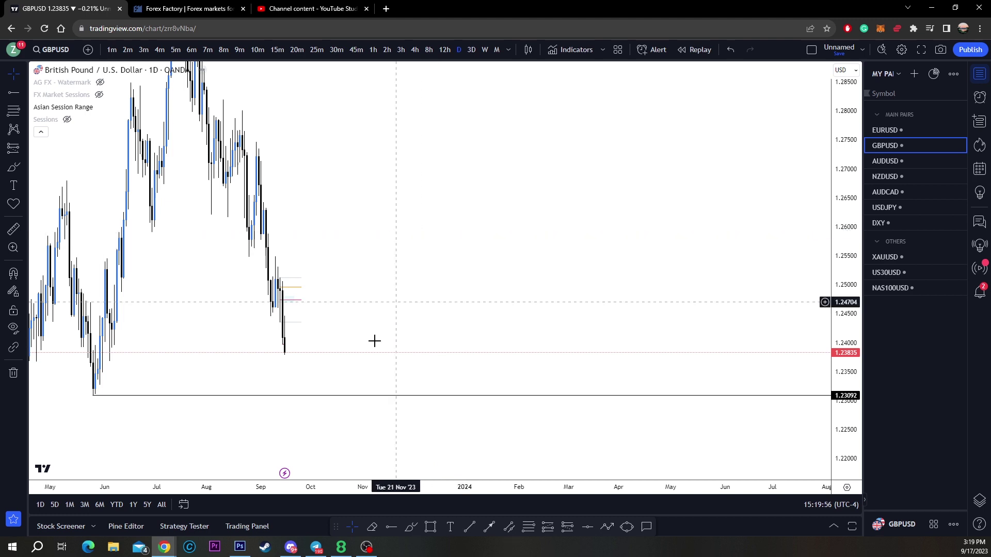
- Brush a circle around the late May low on the GBPUSD daily chart and a curved arrow sweeping beneath it
{"action": "left_click_drag", "start_coordinate": [440, 370], "coordinate": [511, 358]}
{"action": "left_click", "coordinate": [392, 527]}
{"action": "left_click", "coordinate": [411, 526]}
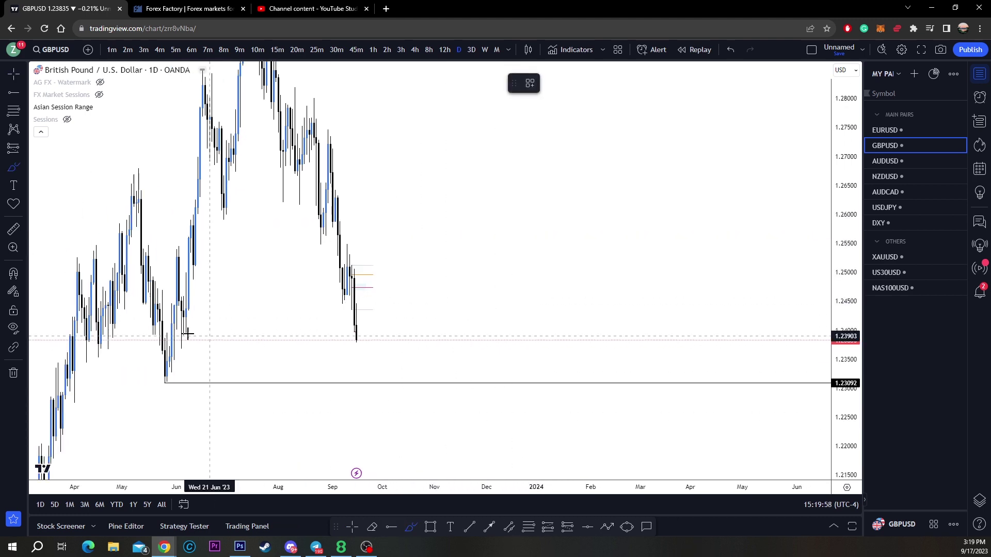
{"action": "mouse_move", "coordinate": [190, 370]}
{"action": "left_mouse_down"}
{"action": "mouse_move", "coordinate": [178, 361]}
{"action": "mouse_move", "coordinate": [162, 402]}
{"action": "mouse_move", "coordinate": [187, 371]}
{"action": "left_mouse_up"}
{"action": "left_click_drag", "start_coordinate": [227, 341], "coordinate": [273, 350]}
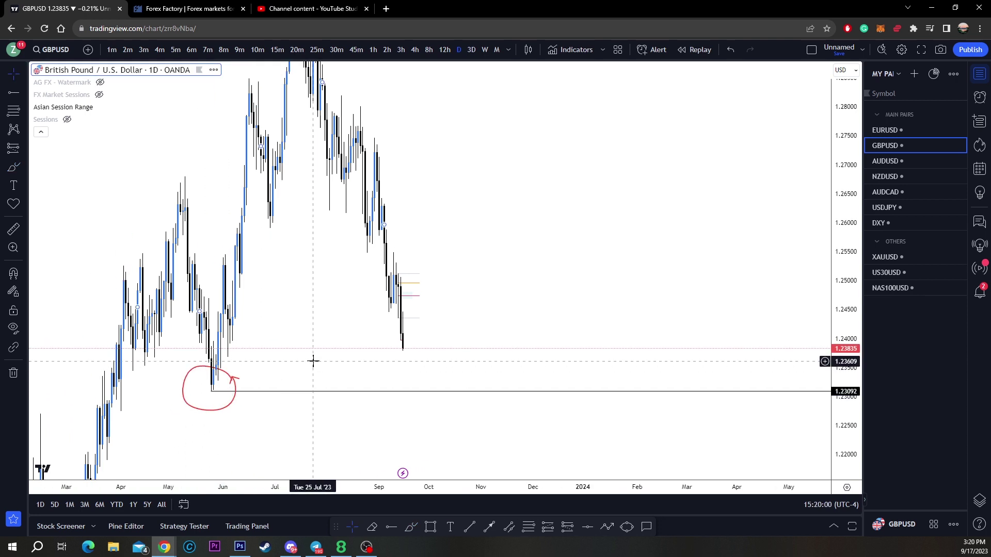
{"action": "left_click_drag", "start_coordinate": [845, 332], "coordinate": [845, 448]}
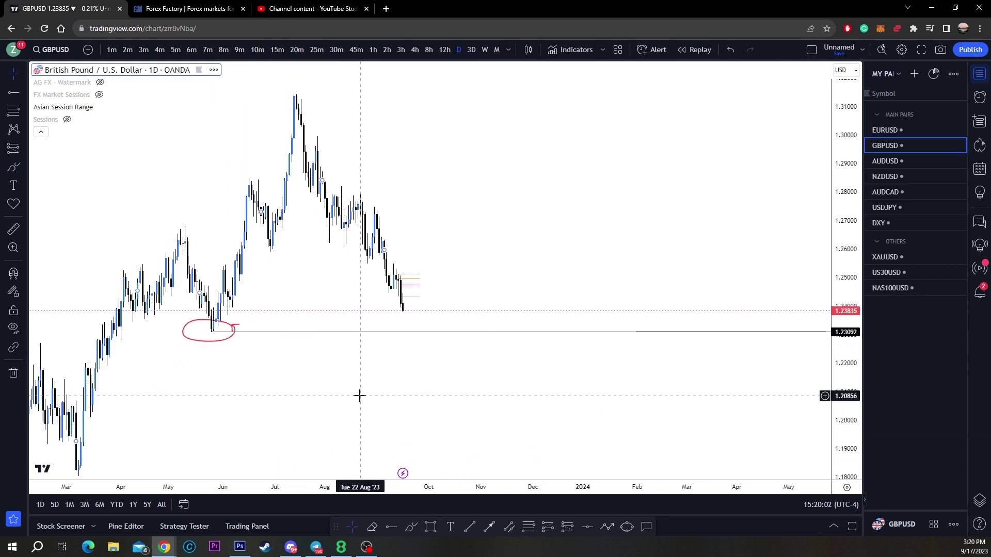
{"action": "left_click", "coordinate": [411, 526]}
{"action": "left_click_drag", "start_coordinate": [171, 329], "coordinate": [270, 341]}
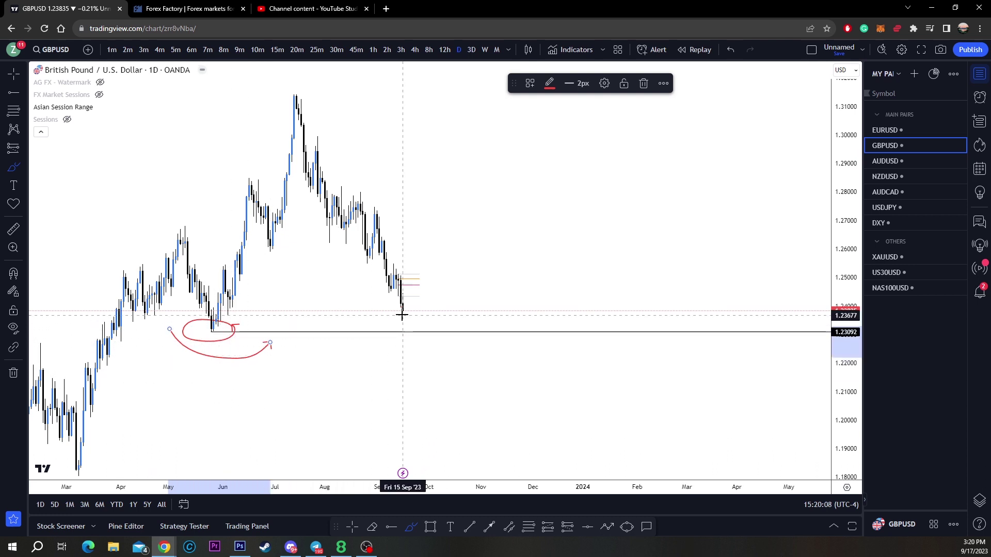
- Brush a downward arrow from the mid-September candles to the horizontal line, and three arrows pointing at the recent September highs
{"action": "left_click_drag", "start_coordinate": [403, 293], "coordinate": [409, 332]}
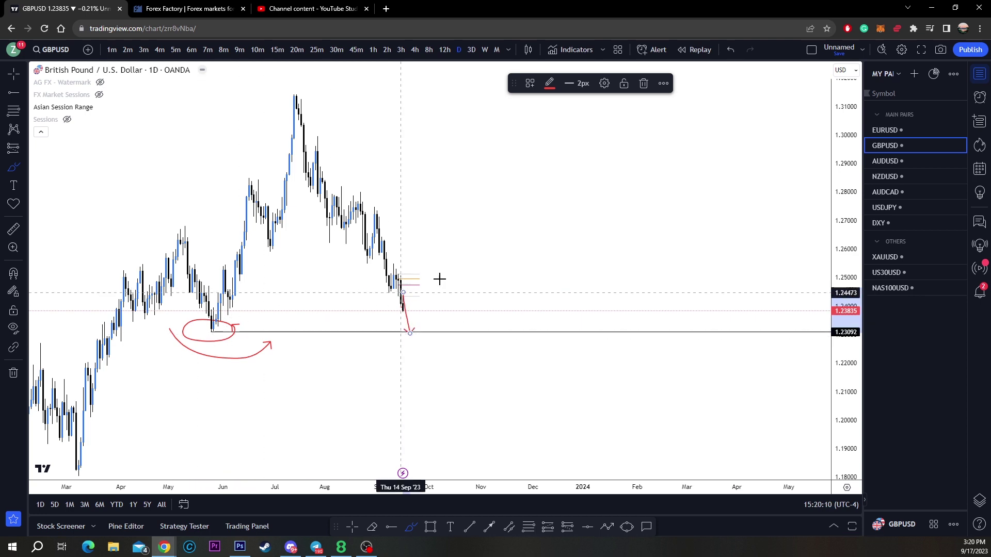
{"action": "left_click_drag", "start_coordinate": [468, 256], "coordinate": [420, 289]}
{"action": "left_click_drag", "start_coordinate": [444, 235], "coordinate": [413, 270]}
{"action": "left_click_drag", "start_coordinate": [411, 226], "coordinate": [398, 255]}
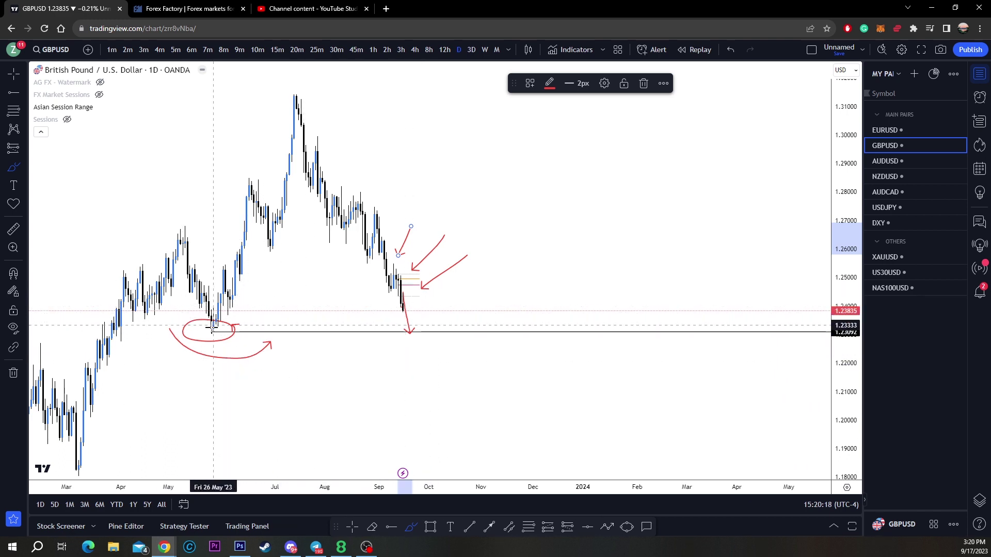
- Brush long arrows extending the September low and high levels forward, plus a projected path dipping below the horizontal line, retracing and falling toward 1.20
{"action": "mouse_move", "coordinate": [411, 331]}
{"action": "left_mouse_down"}
{"action": "mouse_move", "coordinate": [414, 349]}
{"action": "mouse_move", "coordinate": [445, 309]}
{"action": "mouse_move", "coordinate": [540, 323]}
{"action": "left_mouse_up"}
{"action": "left_click_drag", "start_coordinate": [351, 263], "coordinate": [529, 278]}
{"action": "left_click_drag", "start_coordinate": [449, 308], "coordinate": [523, 418]}
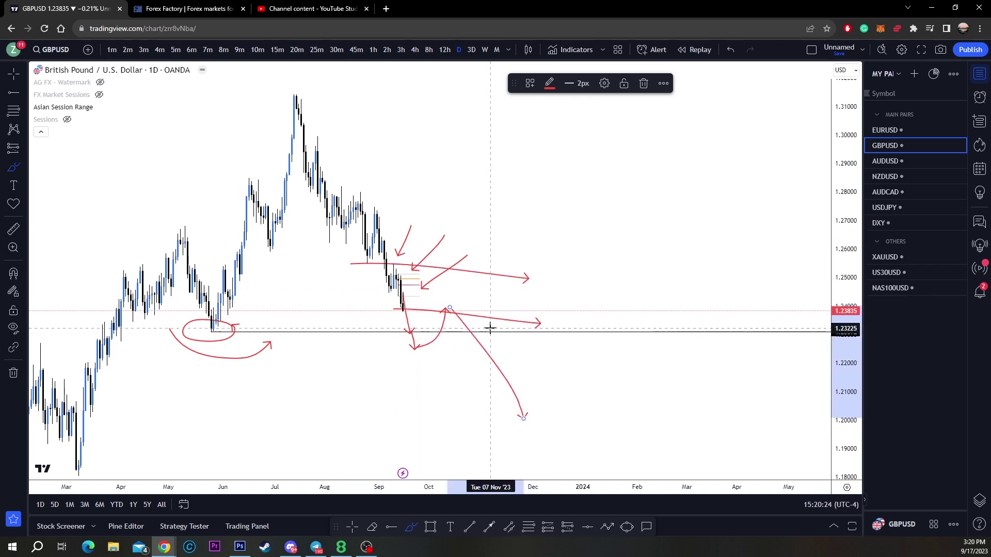
- Undo all the brush sketches on the GBPUSD daily chart, keeping only the horizontal line
{"action": "key", "text": "ctrl+z"}
{"action": "key", "text": "ctrl+z"}
{"action": "key", "text": "ctrl+z"}
{"action": "key", "text": "ctrl+z"}
{"action": "key", "text": "ctrl+z"}
{"action": "key", "text": "ctrl+z"}
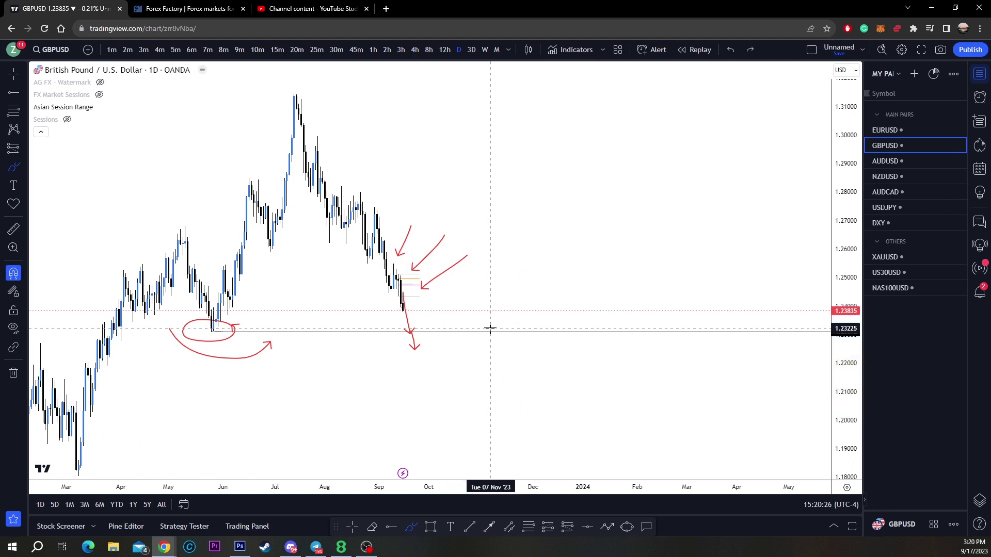
{"action": "key", "text": "ctrl+z"}
{"action": "key", "text": "ctrl+z"}
{"action": "key", "text": "ctrl+z"}
{"action": "key", "text": "ctrl+z"}
{"action": "key", "text": "ctrl+z"}
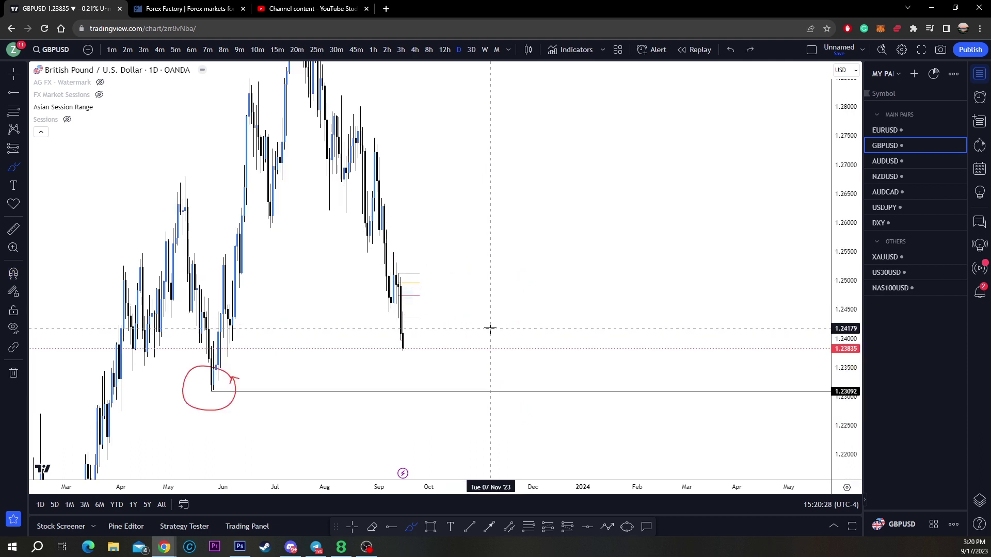
{"action": "key", "text": "ctrl+z"}
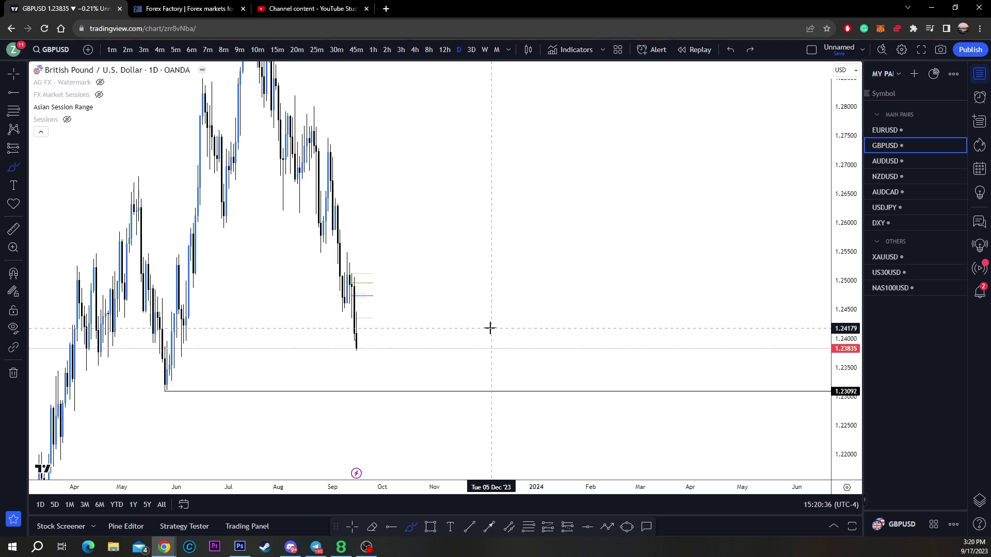
- Switch the daily chart from GBPUSD to EURUSD
{"action": "scroll", "coordinate": [542, 246], "scroll_direction": "down", "scroll_amount": 4}
{"action": "left_click_drag", "start_coordinate": [841, 334], "coordinate": [842, 446]}
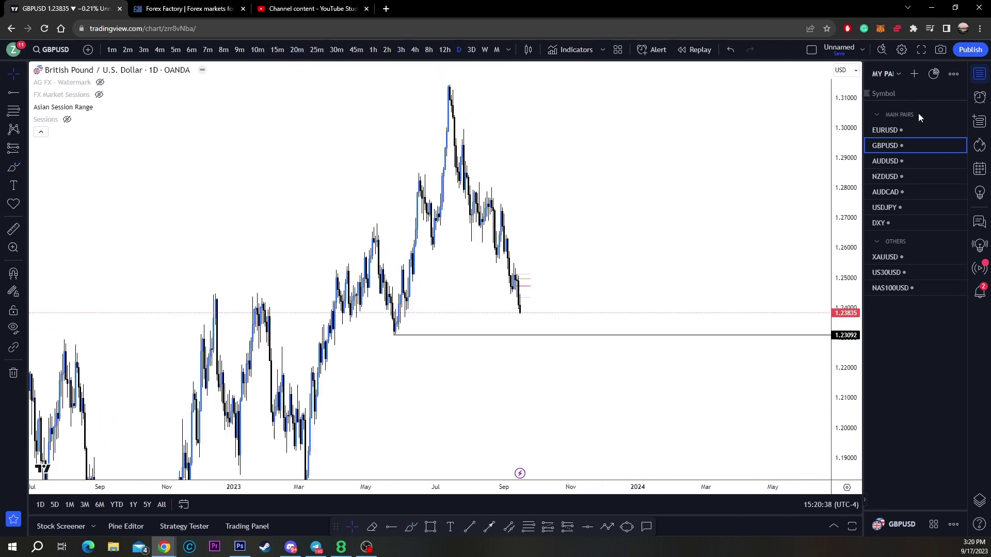
{"action": "left_click", "coordinate": [916, 130]}
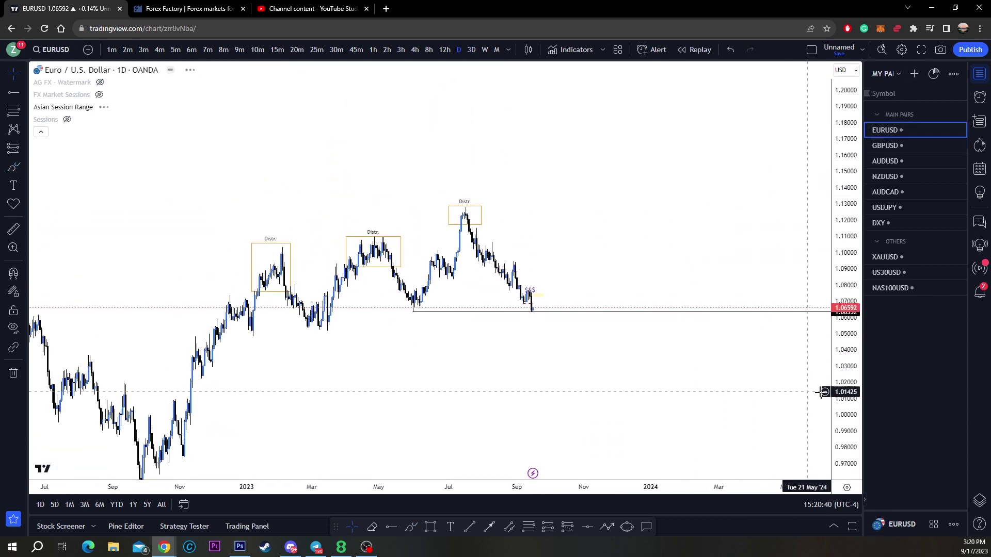
- Brush boxes around the May–June and February–March lows on the EURUSD daily chart, with a dollar sign under the May–June box
{"action": "scroll", "coordinate": [637, 249], "scroll_direction": "up", "scroll_amount": 3}
{"action": "left_click", "coordinate": [411, 526]}
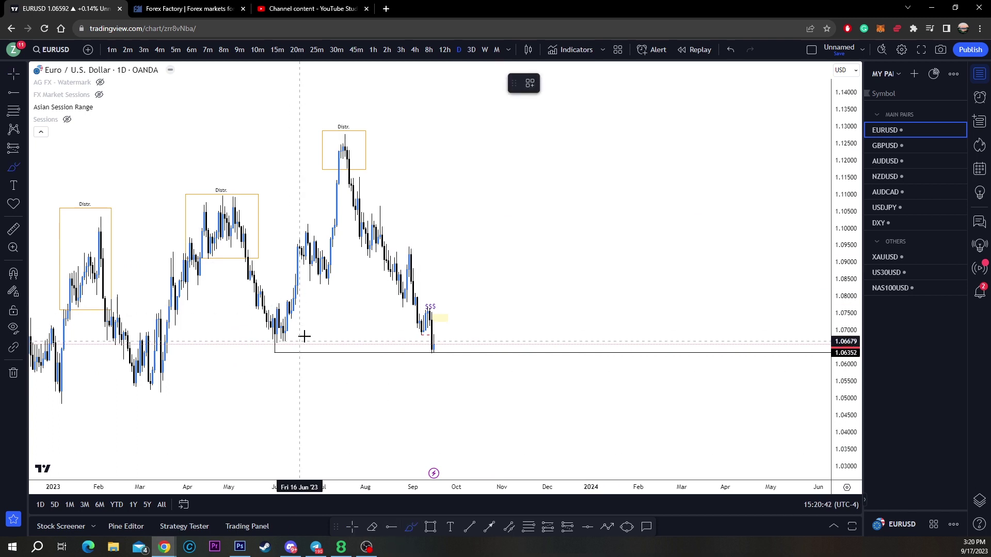
{"action": "mouse_move", "coordinate": [304, 336]}
{"action": "left_mouse_down"}
{"action": "mouse_move", "coordinate": [246, 359]}
{"action": "mouse_move", "coordinate": [305, 334]}
{"action": "left_mouse_up"}
{"action": "key", "text": "ctrl+z"}
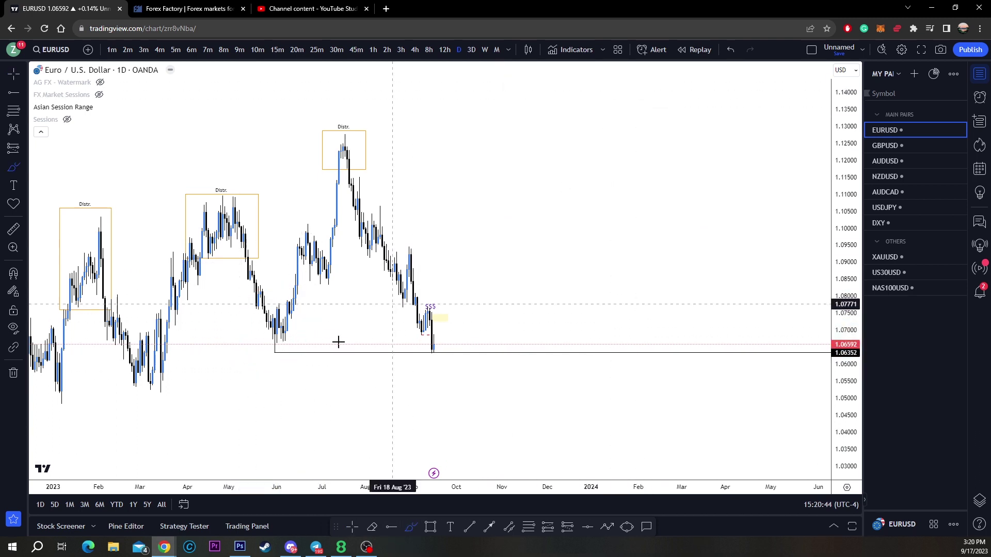
{"action": "mouse_move", "coordinate": [250, 355]}
{"action": "left_mouse_down"}
{"action": "mouse_move", "coordinate": [327, 289]}
{"action": "mouse_move", "coordinate": [252, 351]}
{"action": "mouse_move", "coordinate": [264, 410]}
{"action": "left_mouse_up"}
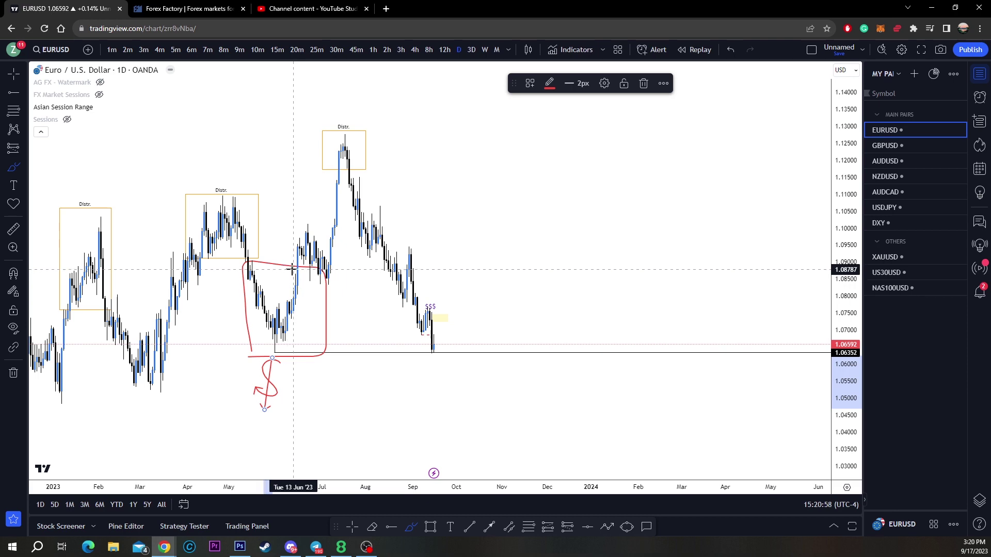
{"action": "mouse_move", "coordinate": [116, 305]}
{"action": "left_mouse_down"}
{"action": "mouse_move", "coordinate": [122, 387]}
{"action": "mouse_move", "coordinate": [138, 306]}
{"action": "left_mouse_up"}
- Brush an arrow pointing at each of the three Distr. boxes
{"action": "scroll", "coordinate": [371, 397], "scroll_direction": "down", "scroll_amount": 4}
{"action": "scroll", "coordinate": [516, 435], "scroll_direction": "up", "scroll_amount": 2}
{"action": "key", "text": "Escape"}
{"action": "left_click_drag", "start_coordinate": [447, 423], "coordinate": [344, 367]}
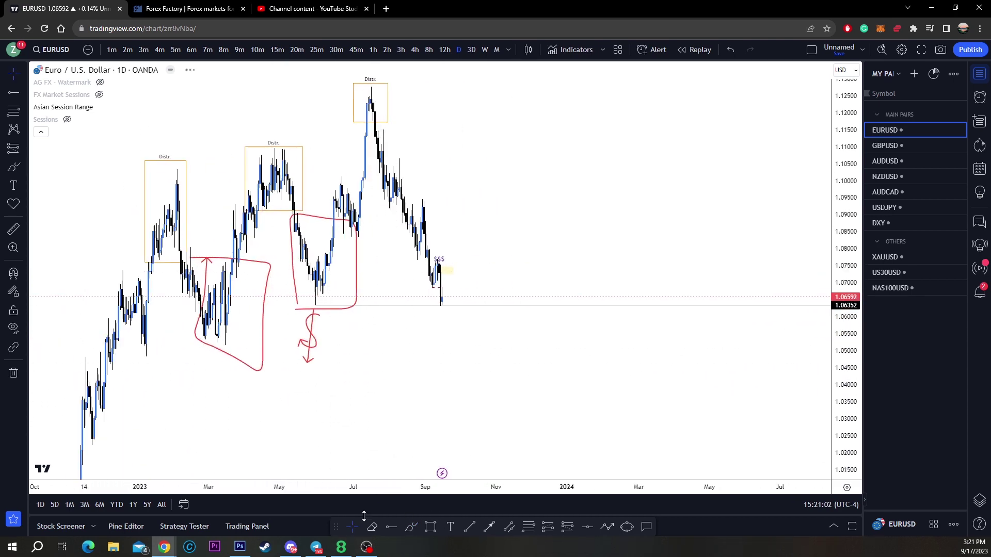
{"action": "left_click", "coordinate": [411, 527]}
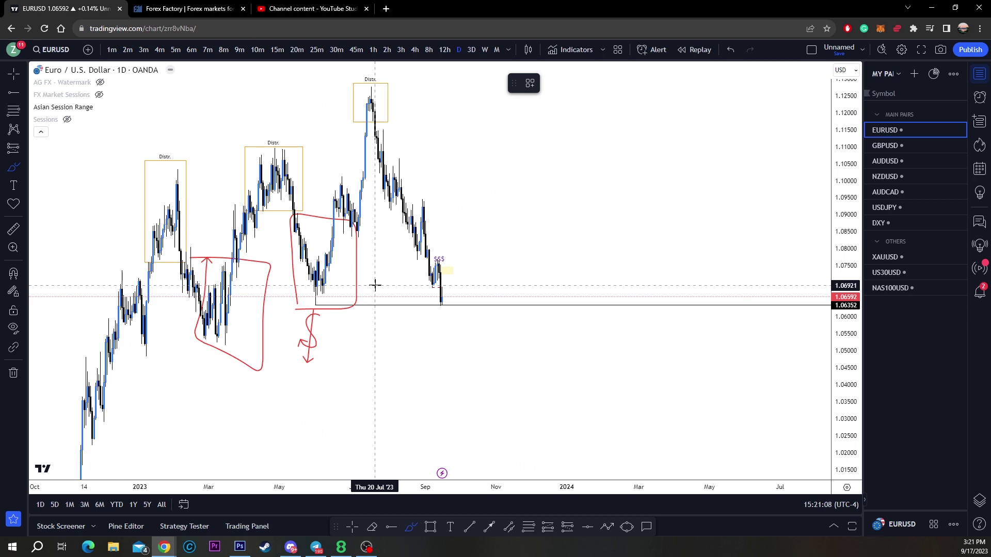
{"action": "left_click_drag", "start_coordinate": [206, 102], "coordinate": [182, 144]}
{"action": "left_click_drag", "start_coordinate": [264, 99], "coordinate": [269, 151]}
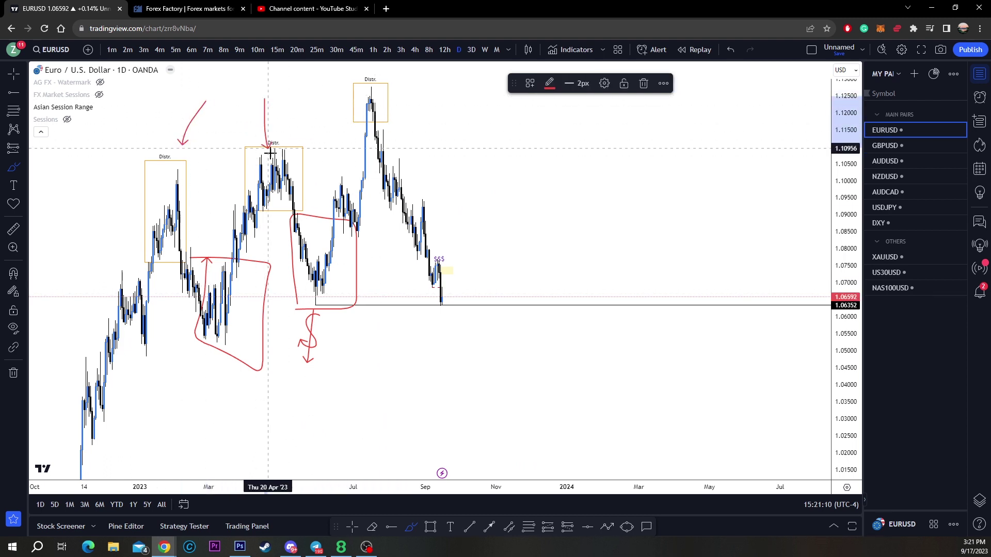
{"action": "left_click_drag", "start_coordinate": [326, 76], "coordinate": [358, 120]}
- Undo all the brush sketches on the EURUSD daily chart, keeping the Distr. boxes and the horizontal line
{"action": "scroll", "coordinate": [665, 229], "scroll_direction": "down", "scroll_amount": 3}
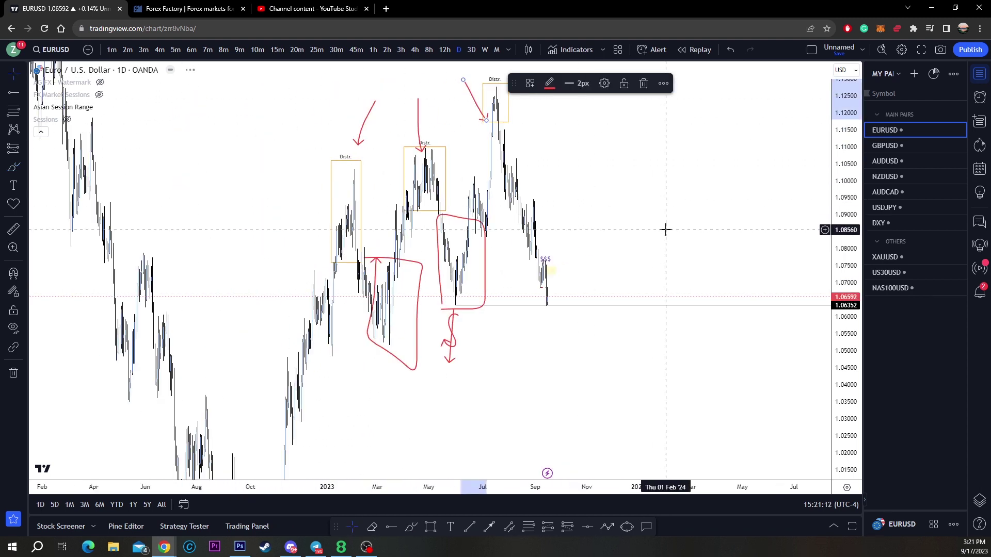
{"action": "key", "text": "ctrl+z"}
{"action": "key", "text": "ctrl+z"}
{"action": "key", "text": "ctrl+z"}
{"action": "key", "text": "ctrl+z"}
{"action": "key", "text": "ctrl+z"}
{"action": "key", "text": "ctrl+z"}
{"action": "key", "text": "ctrl+z"}
{"action": "key", "text": "ctrl+z"}
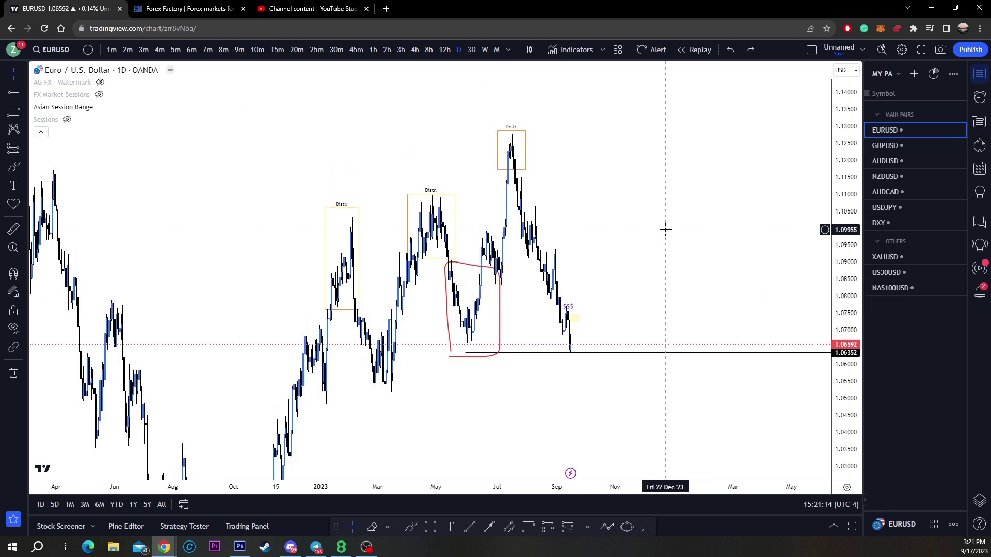
{"action": "key", "text": "ctrl+z"}
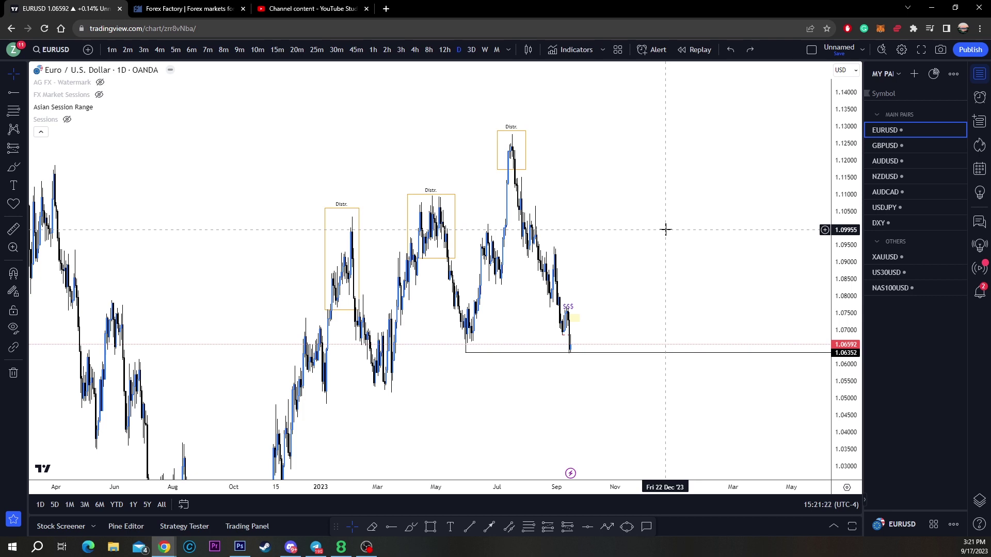
- Set EURUSD to the 15-minute timeframe and frame the September $$$ arrow line and the yellow zone
{"action": "scroll", "coordinate": [746, 317], "scroll_direction": "up", "scroll_amount": 2}
{"action": "scroll", "coordinate": [706, 288], "scroll_direction": "up", "scroll_amount": 2}
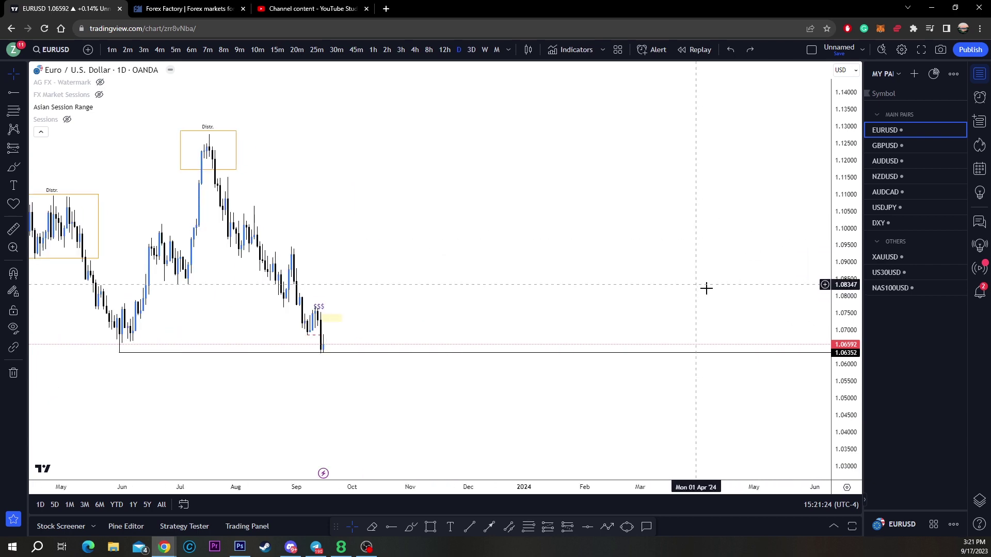
{"action": "left_click_drag", "start_coordinate": [848, 391], "coordinate": [847, 188]}
{"action": "scroll", "coordinate": [429, 258], "scroll_direction": "up", "scroll_amount": 3}
{"action": "left_click_drag", "start_coordinate": [429, 258], "coordinate": [558, 257]}
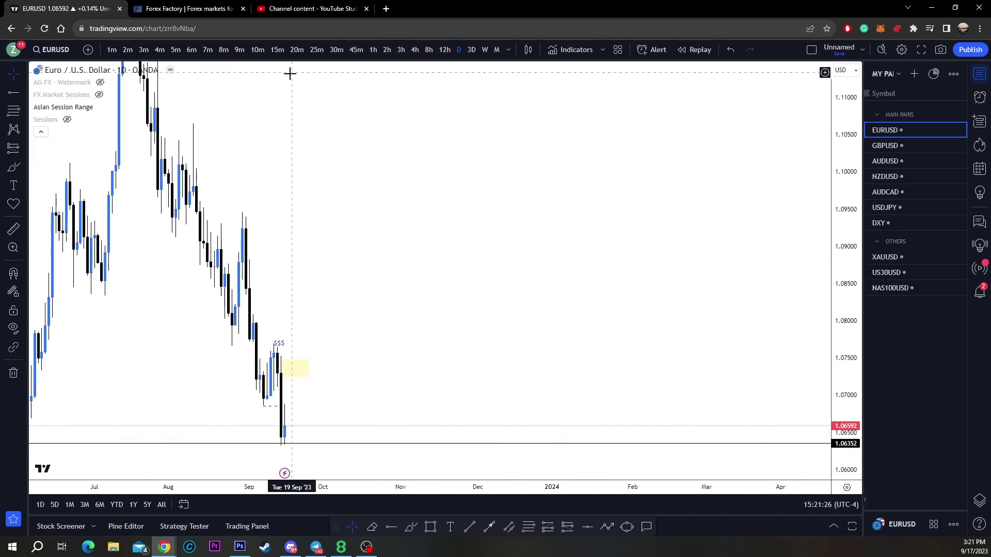
{"action": "left_click", "coordinate": [277, 50]}
{"action": "scroll", "coordinate": [389, 231], "scroll_direction": "down", "scroll_amount": 5}
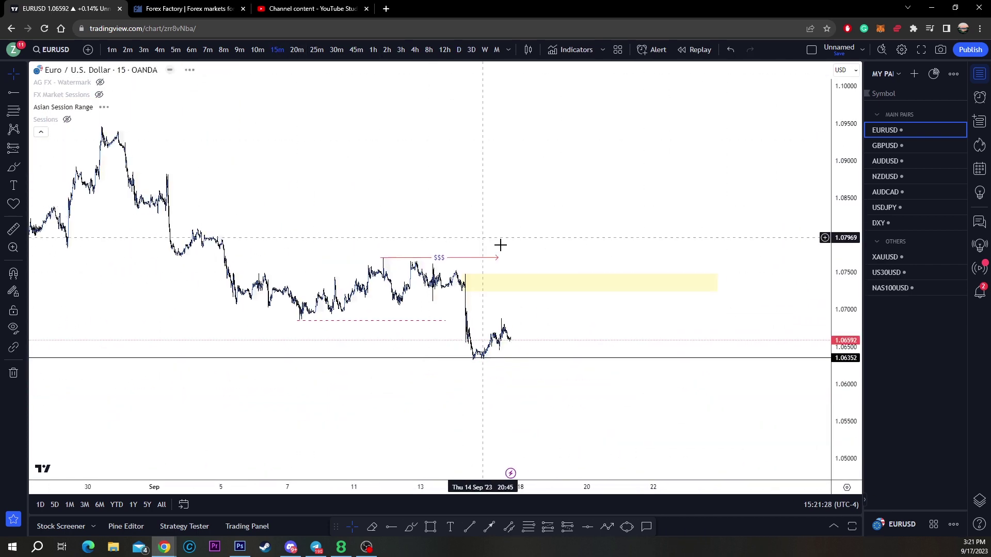
{"action": "scroll", "coordinate": [503, 246], "scroll_direction": "down", "scroll_amount": 3}
{"action": "left_click_drag", "start_coordinate": [845, 394], "coordinate": [846, 192]}
{"action": "scroll", "coordinate": [735, 246], "scroll_direction": "up", "scroll_amount": 2}
{"action": "left_click_drag", "start_coordinate": [853, 295], "coordinate": [849, 331]}
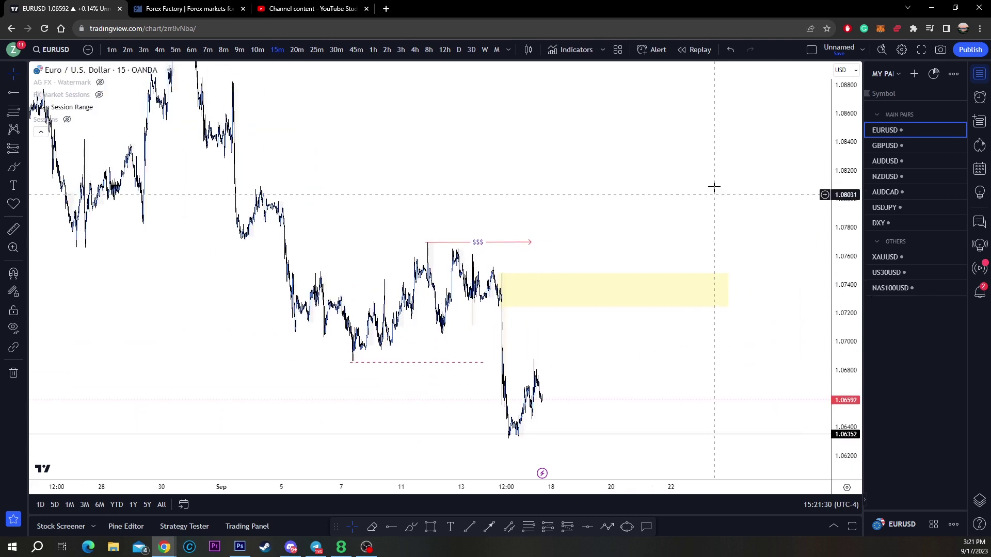
- Brush a loop around the $$$ arrow line and the highs beneath it two times, deleting each loop
{"action": "left_click_drag", "start_coordinate": [714, 187], "coordinate": [648, 205]}
{"action": "left_click", "coordinate": [411, 526]}
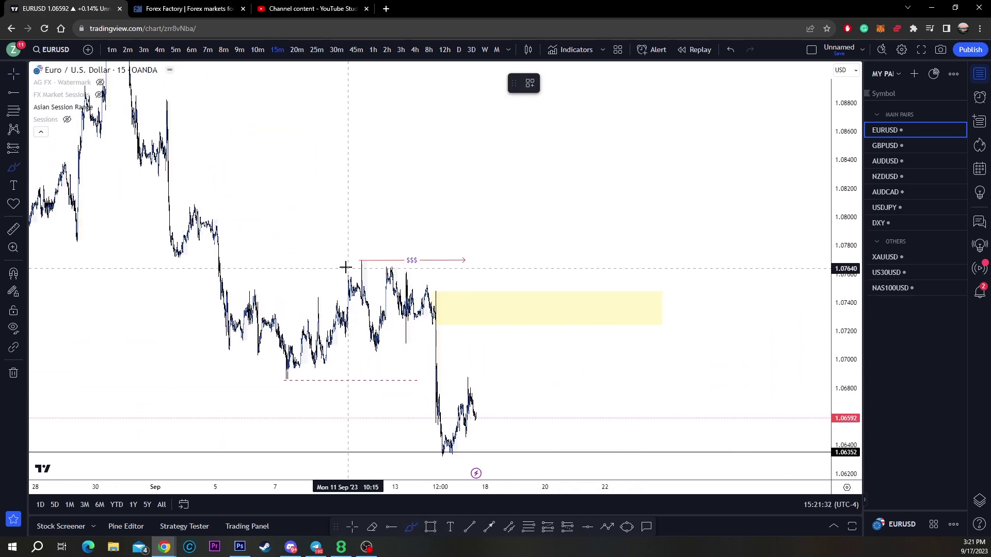
{"action": "mouse_move", "coordinate": [346, 267]}
{"action": "left_mouse_down"}
{"action": "mouse_move", "coordinate": [428, 291]}
{"action": "mouse_move", "coordinate": [464, 241]}
{"action": "mouse_move", "coordinate": [336, 257]}
{"action": "mouse_move", "coordinate": [339, 268]}
{"action": "left_mouse_up"}
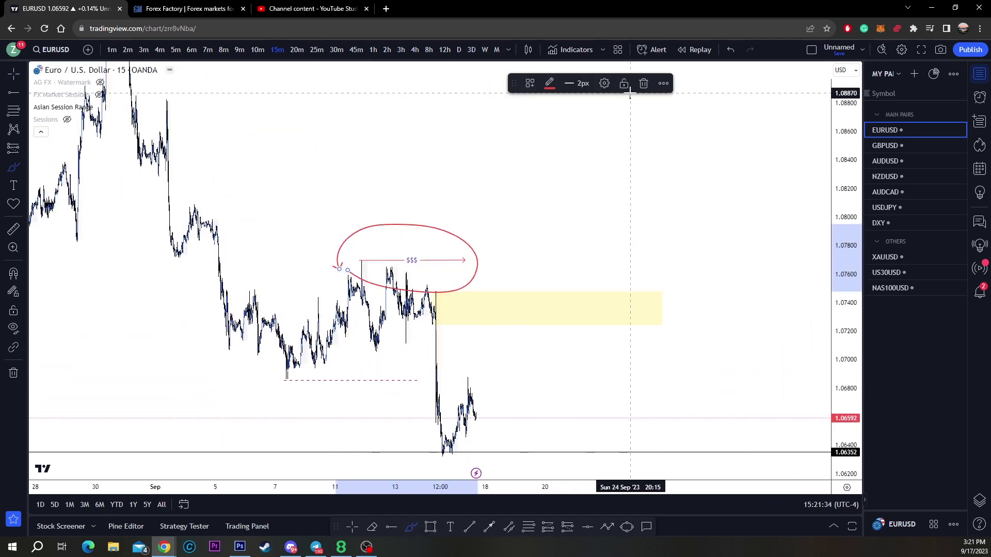
{"action": "key", "text": "Delete"}
{"action": "scroll", "coordinate": [546, 230], "scroll_direction": "down", "scroll_amount": 2}
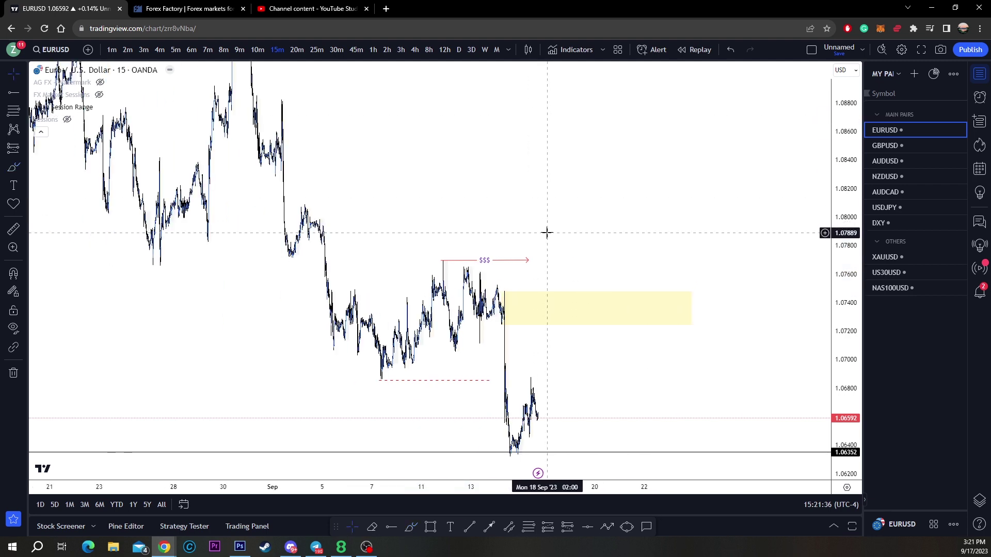
{"action": "left_click_drag", "start_coordinate": [629, 238], "coordinate": [567, 211]}
{"action": "left_click", "coordinate": [411, 527]}
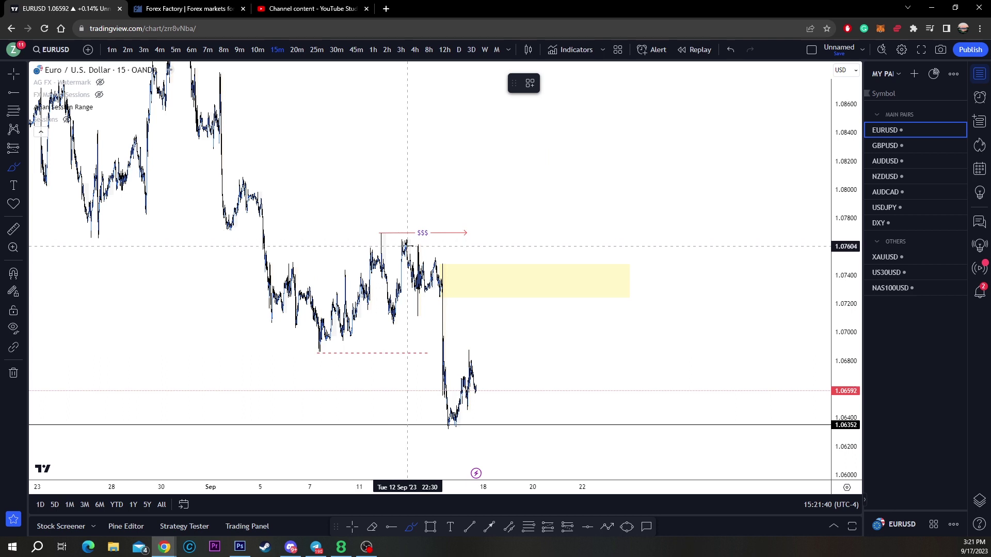
{"action": "left_click_drag", "start_coordinate": [468, 270], "coordinate": [433, 208]}
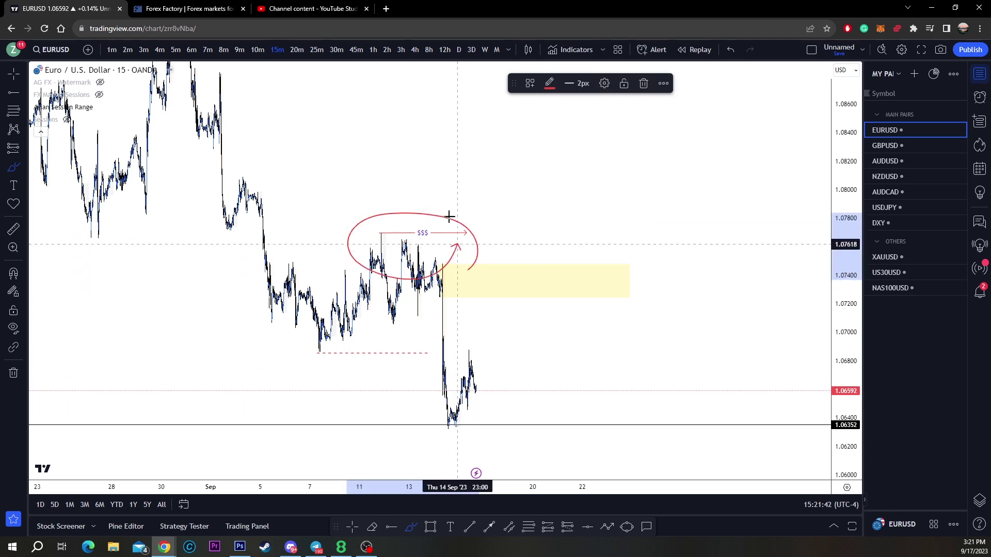
{"action": "left_click", "coordinate": [643, 83]}
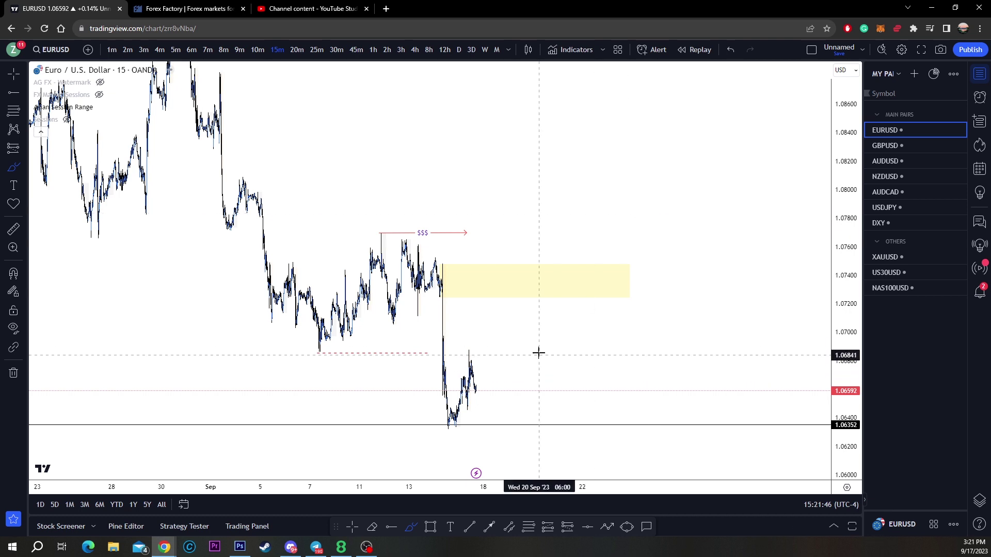
- Brush a loop around the yellow zone and short arrows pointing up at its start, removing these sketches again
{"action": "mouse_move", "coordinate": [444, 293]}
{"action": "left_mouse_down"}
{"action": "mouse_move", "coordinate": [694, 286]}
{"action": "mouse_move", "coordinate": [443, 291]}
{"action": "left_mouse_up"}
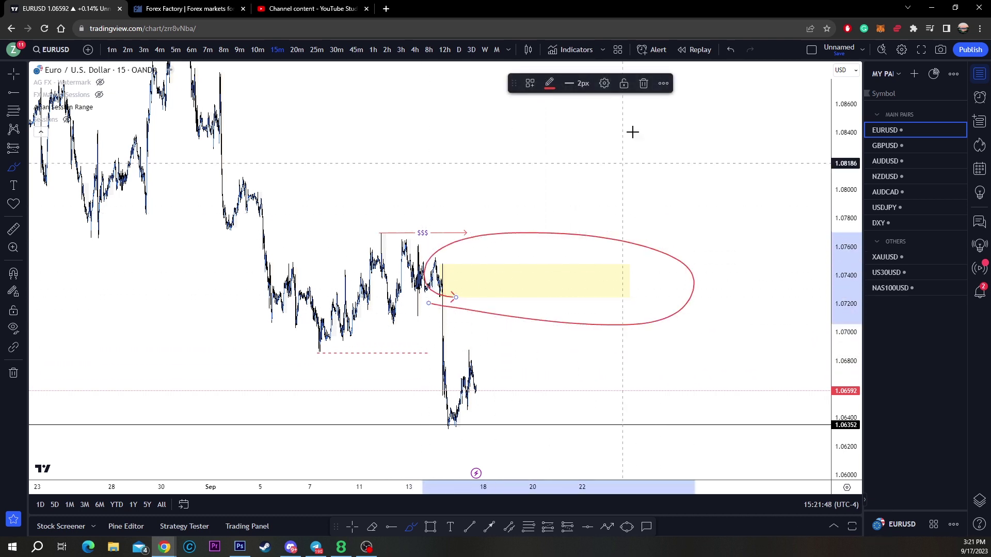
{"action": "left_click", "coordinate": [643, 83]}
{"action": "left_click_drag", "start_coordinate": [454, 328], "coordinate": [436, 297]}
{"action": "left_click_drag", "start_coordinate": [481, 331], "coordinate": [465, 294]}
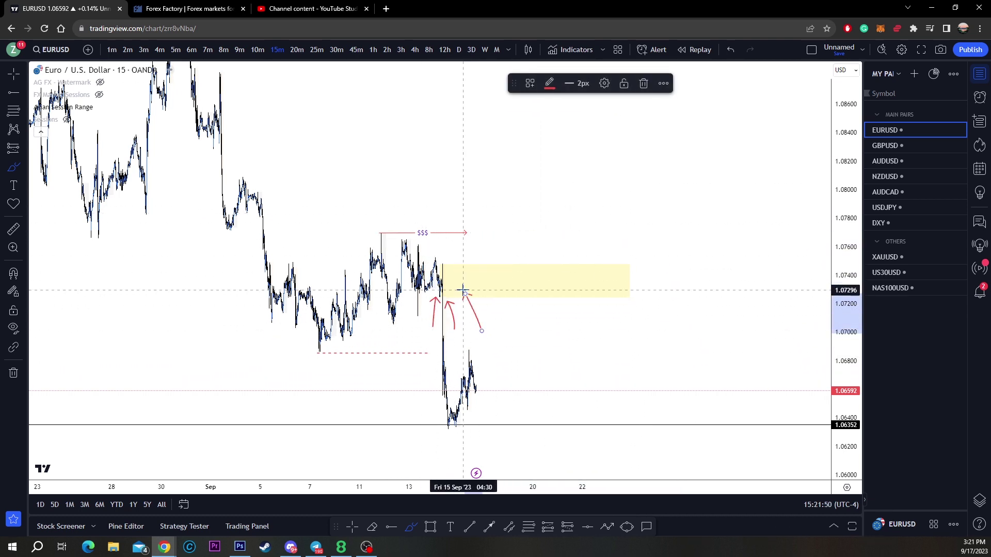
{"action": "key", "text": "ctrl+z"}
{"action": "key", "text": "ctrl+z"}
{"action": "key", "text": "ctrl+z"}
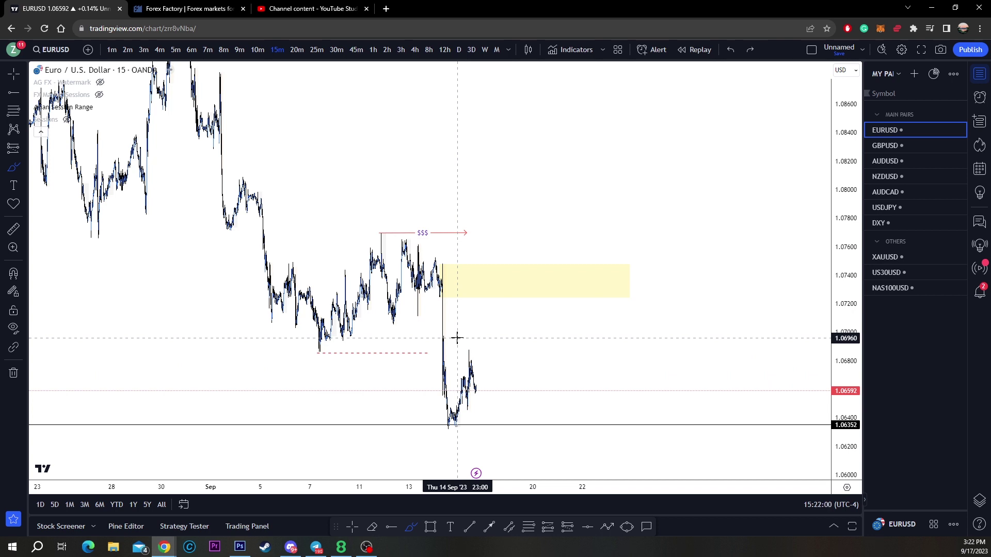
- Circle the $$$ arrow line once more with the Brush and delete the loop
{"action": "mouse_move", "coordinate": [506, 217]}
{"action": "left_mouse_down"}
{"action": "mouse_move", "coordinate": [471, 227]}
{"action": "mouse_move", "coordinate": [457, 198]}
{"action": "left_mouse_up"}
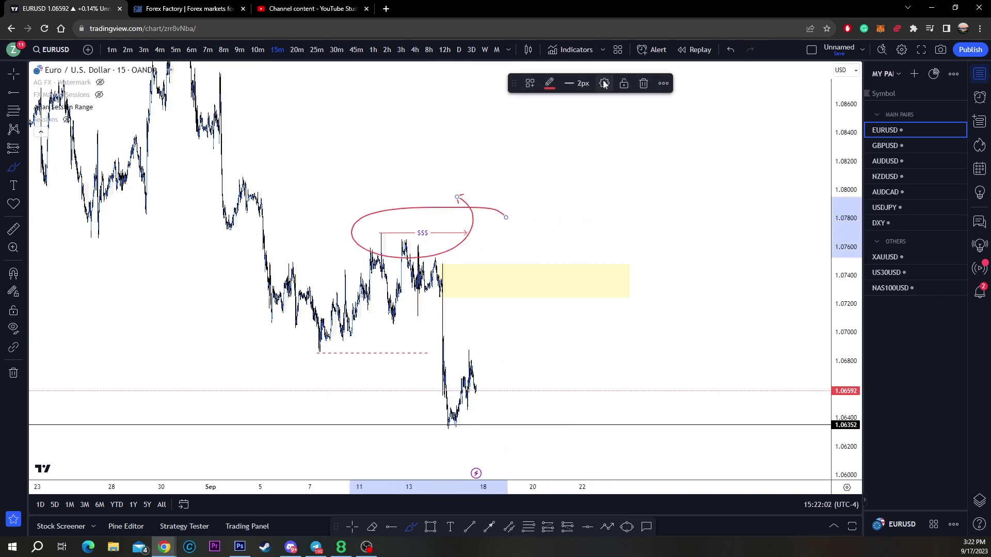
{"action": "left_click", "coordinate": [648, 83]}
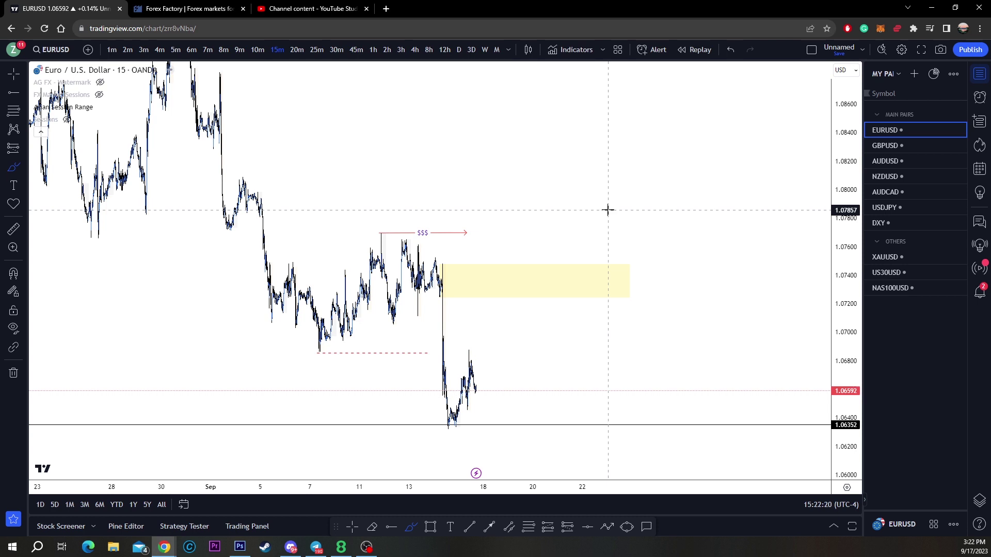
- Brush a projected path rising through the yellow zone past the $$$ level and falling below the horizontal line, with arrows along the $$$ level and zone edges
{"action": "mouse_move", "coordinate": [474, 392]}
{"action": "left_mouse_down"}
{"action": "mouse_move", "coordinate": [502, 290]}
{"action": "mouse_move", "coordinate": [526, 307]}
{"action": "mouse_move", "coordinate": [577, 213]}
{"action": "left_mouse_up"}
{"action": "mouse_move", "coordinate": [365, 236]}
{"action": "left_mouse_down"}
{"action": "mouse_move", "coordinate": [563, 233]}
{"action": "mouse_move", "coordinate": [578, 270]}
{"action": "mouse_move", "coordinate": [606, 286]}
{"action": "mouse_move", "coordinate": [652, 447]}
{"action": "left_mouse_up"}
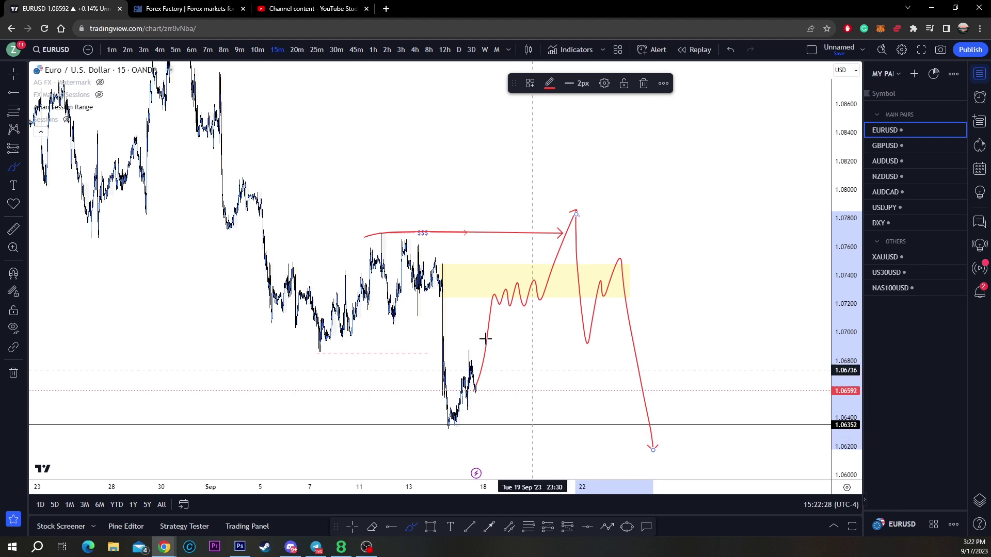
{"action": "left_click_drag", "start_coordinate": [434, 300], "coordinate": [608, 305]}
{"action": "left_click_drag", "start_coordinate": [428, 264], "coordinate": [595, 262]}
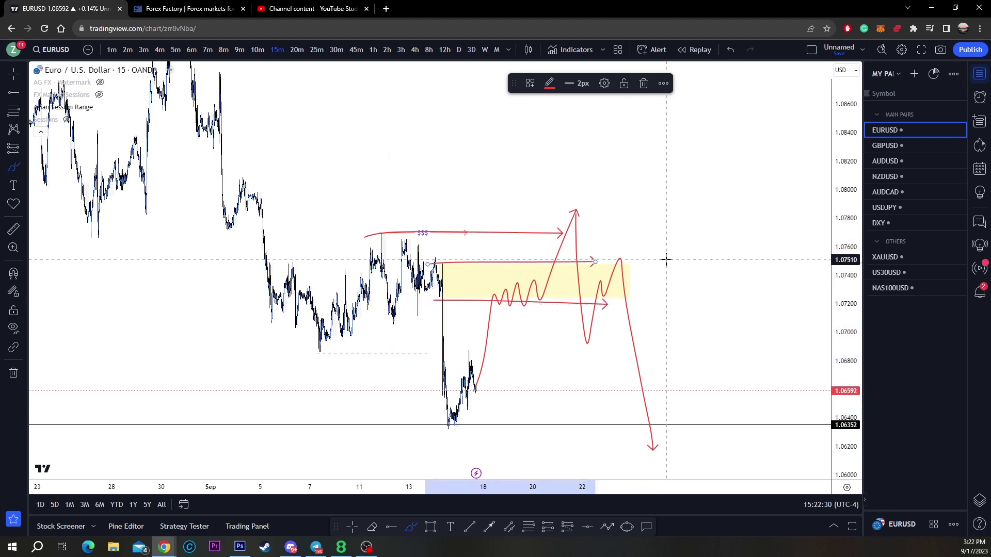